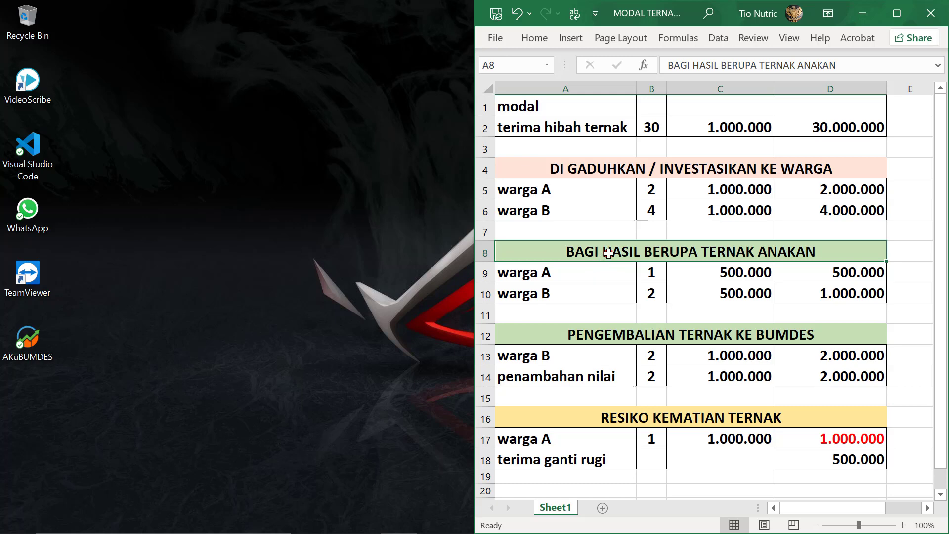
- Examine the BAGI HASIL BERUPA TERNAK ANAKAN rows for warga A and warga B in the spreadsheet
left_click(608, 254)
left_click(567, 252)
left_click(703, 254)
left_click(531, 275)
left_click(656, 271)
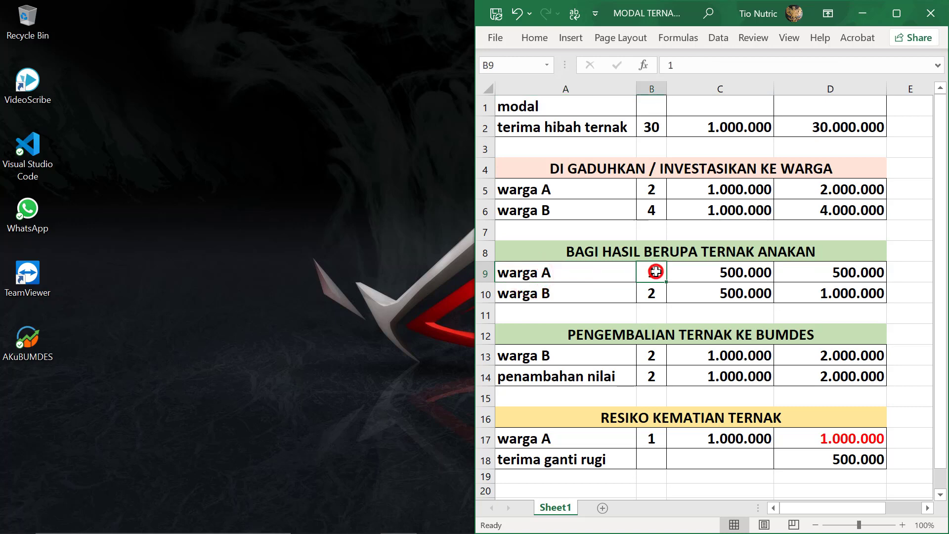
left_click(740, 273)
left_click(838, 277)
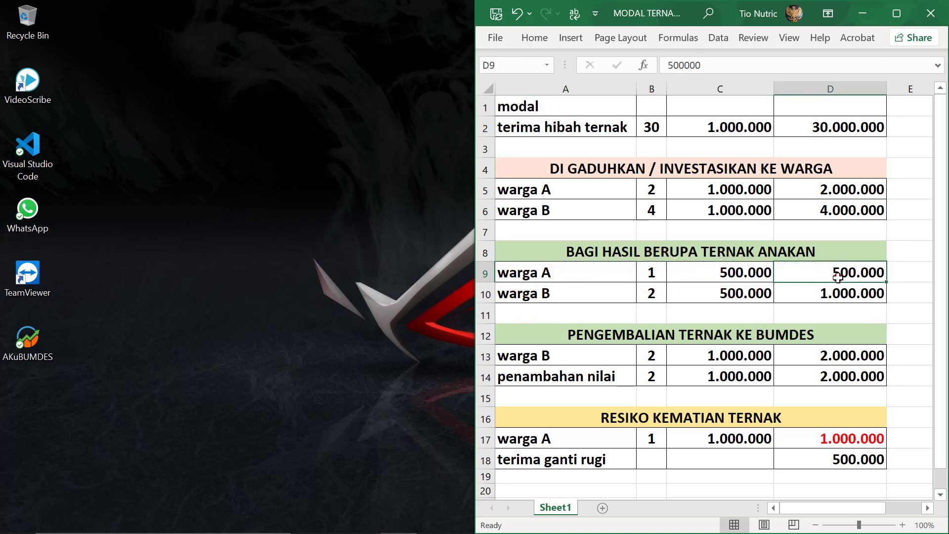
left_click(581, 295)
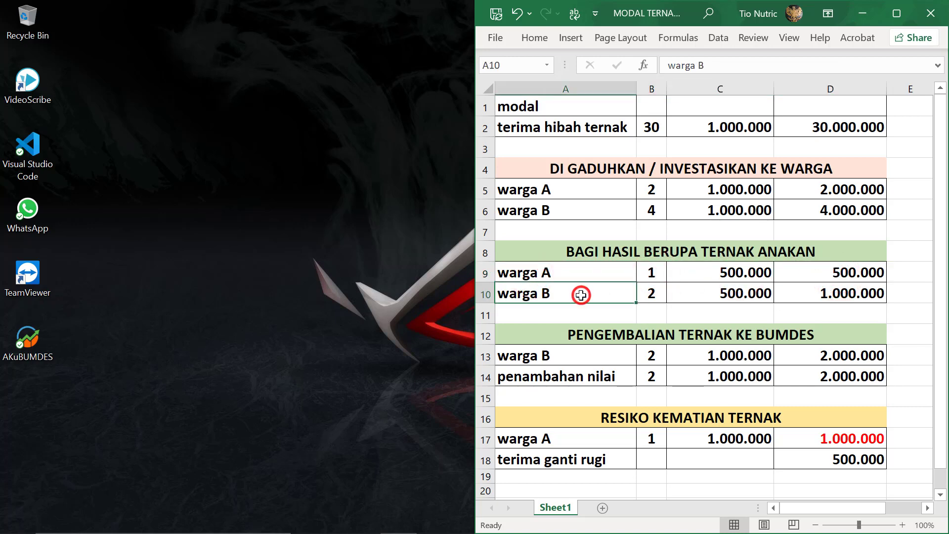
left_click(650, 296)
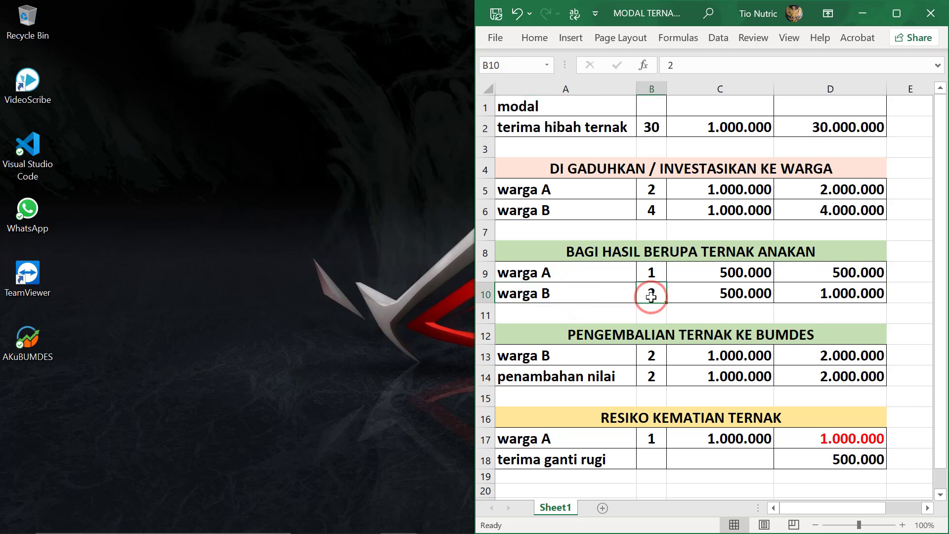
left_click(736, 297)
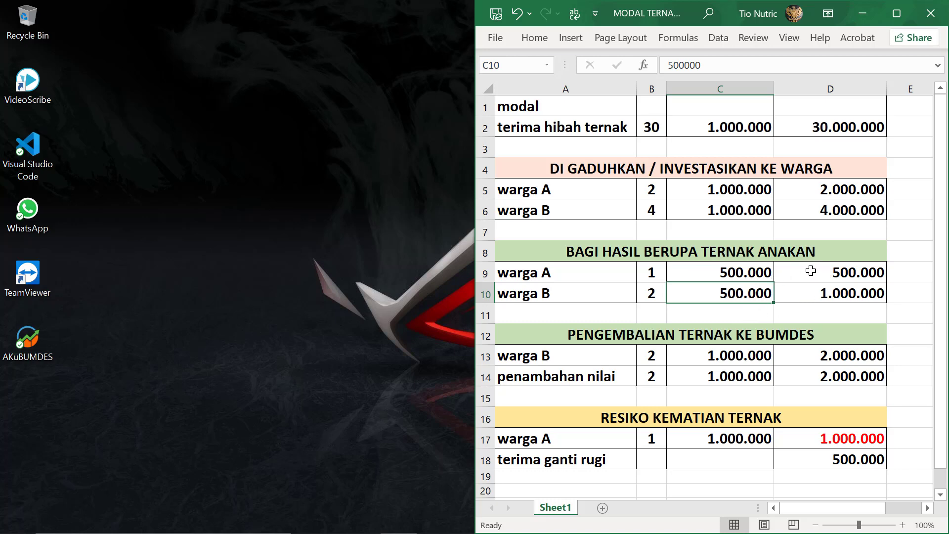
- Switch to AKuBUMDES in Firefox and start a new Jurnal Penyesuaian entry
mouse_move(346, 531)
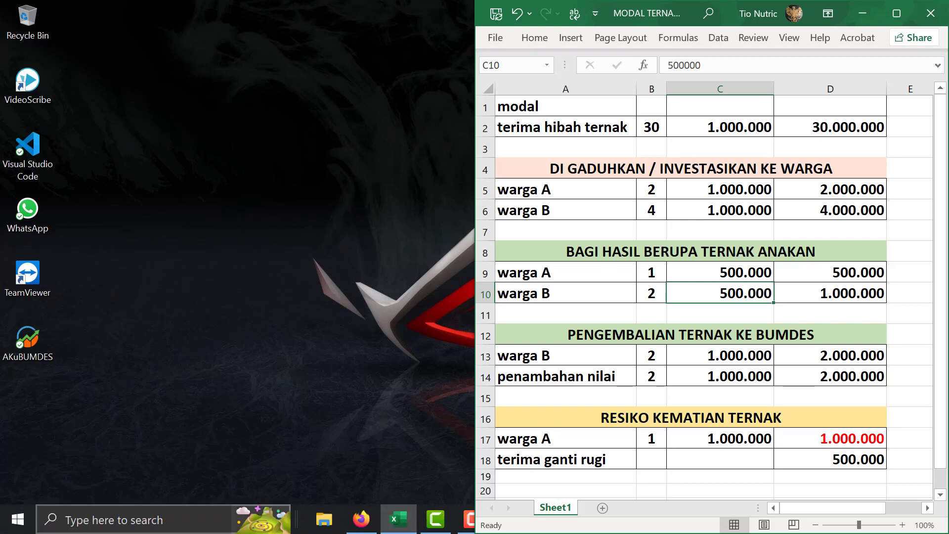
left_click(361, 519)
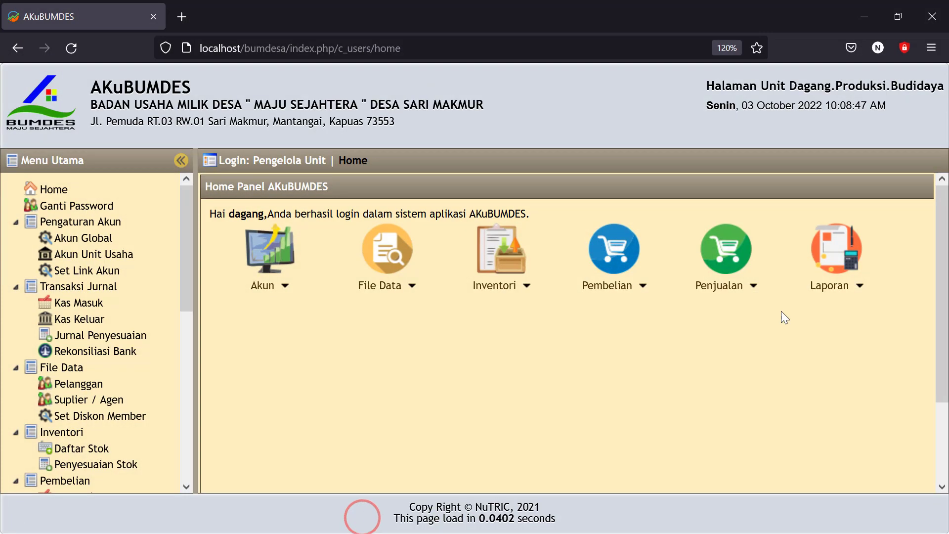
left_click(73, 338)
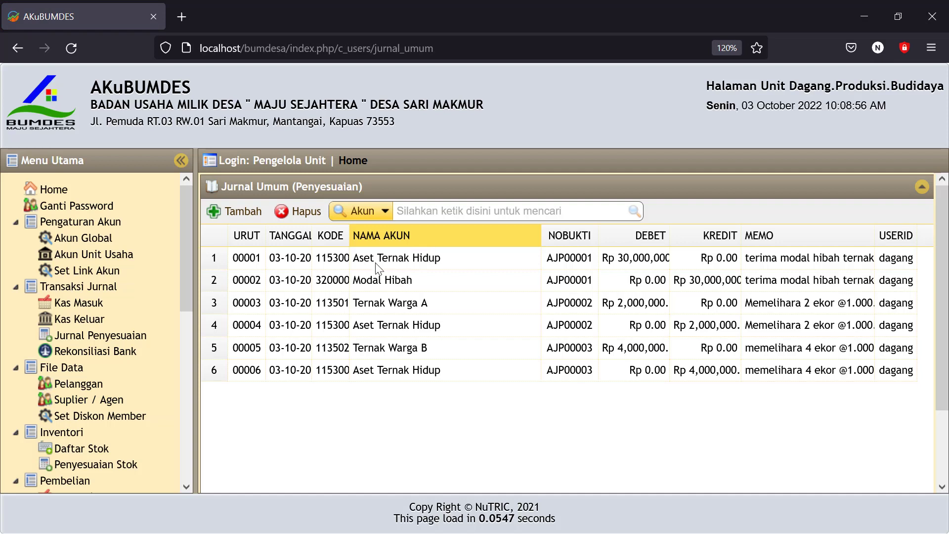
left_click(235, 210)
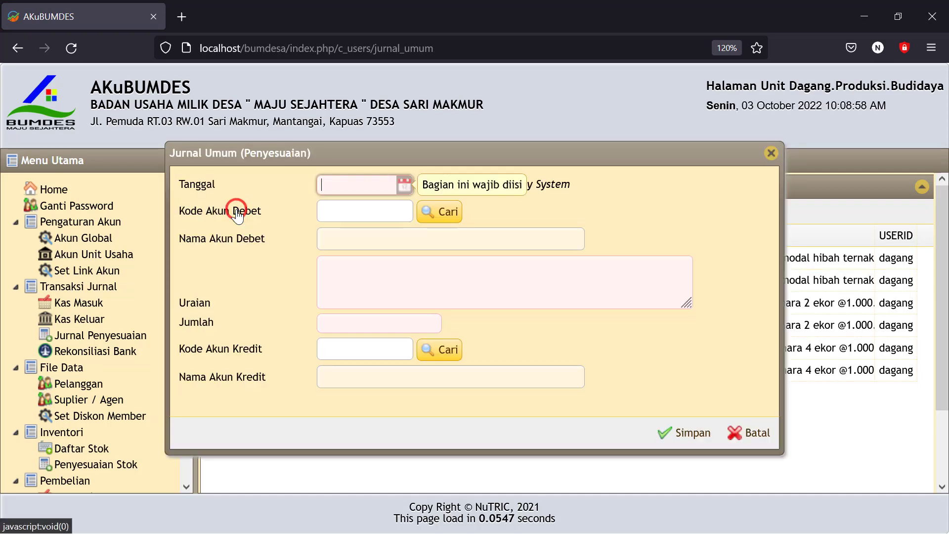
- Set the entry date to 03-10-2022 and choose Aset Ternak Hidup (115300) as the debit account
left_click(404, 185)
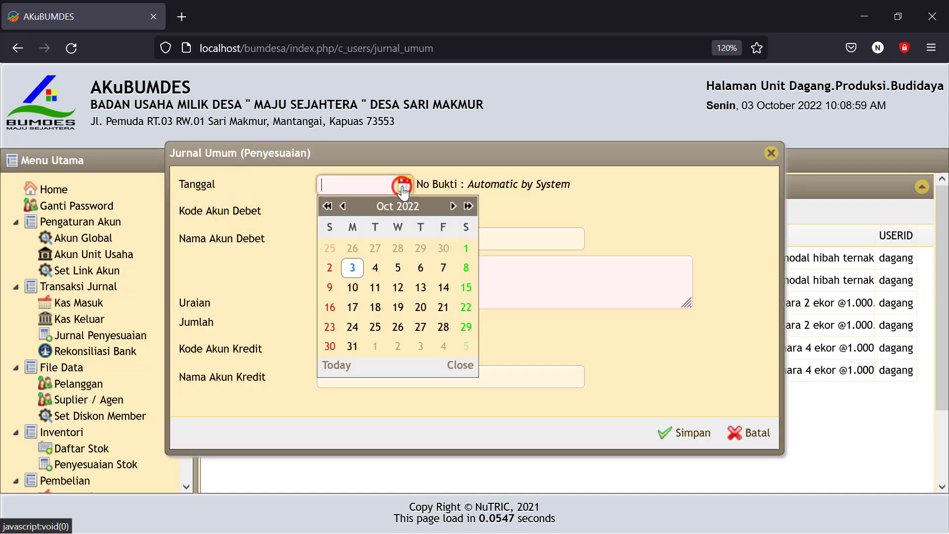
left_click(353, 266)
left_click(438, 212)
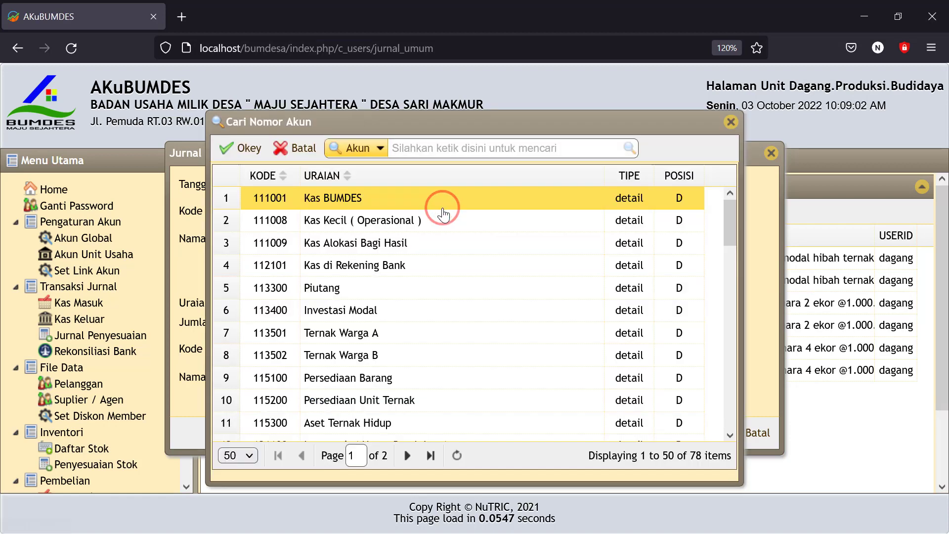
left_click(412, 148)
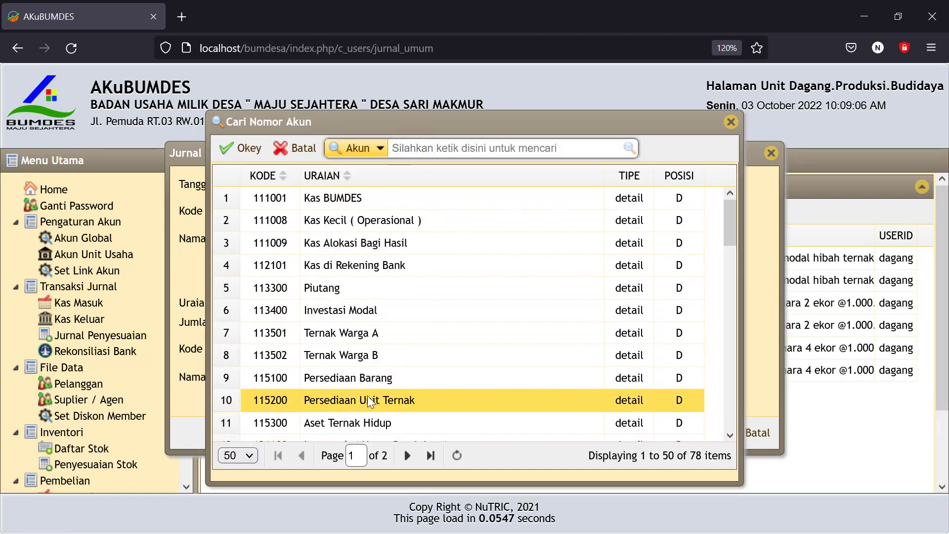
left_click(342, 422)
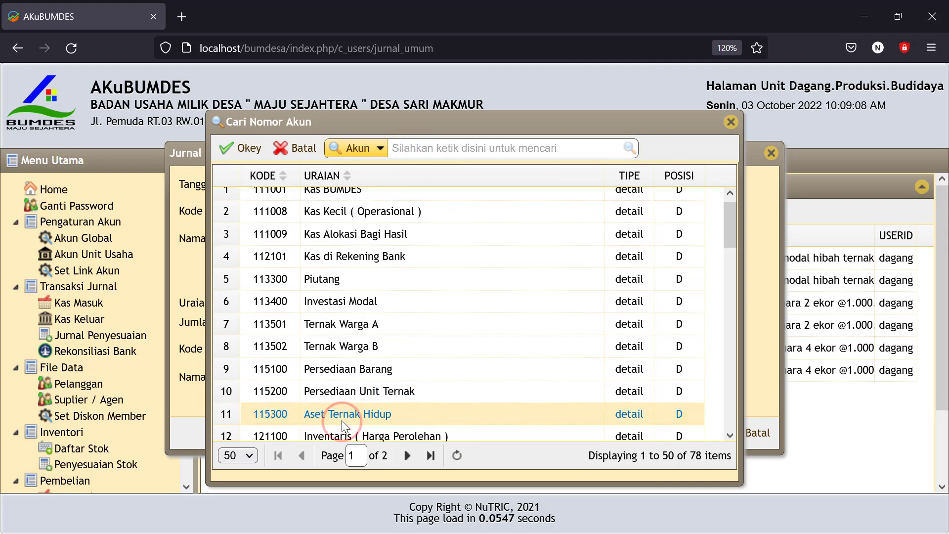
left_click(258, 153)
left_click(339, 269)
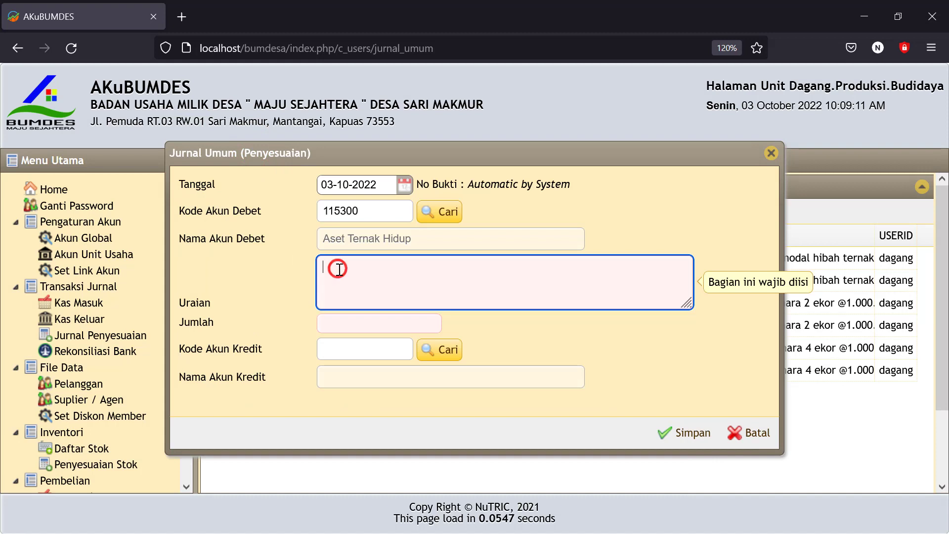
type("tERIMA ")
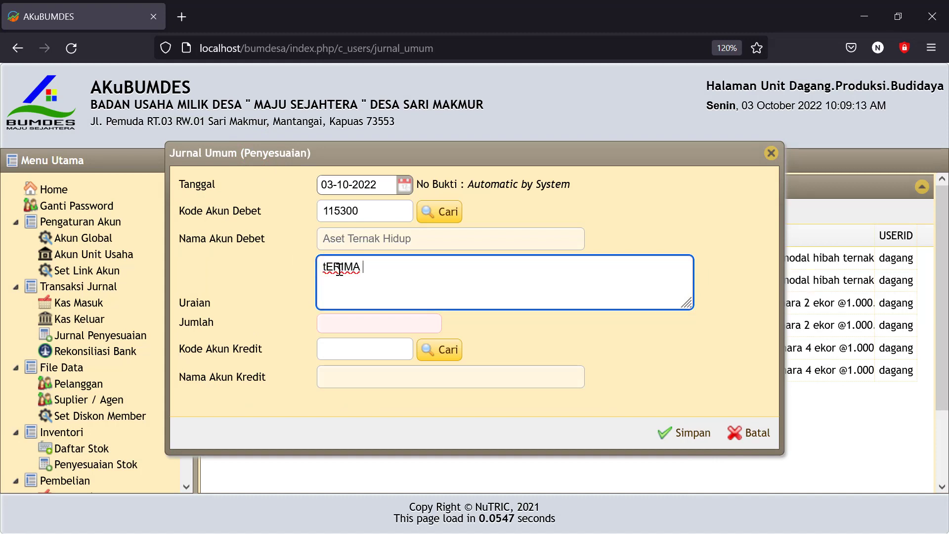
type("BAGI HASUIL")
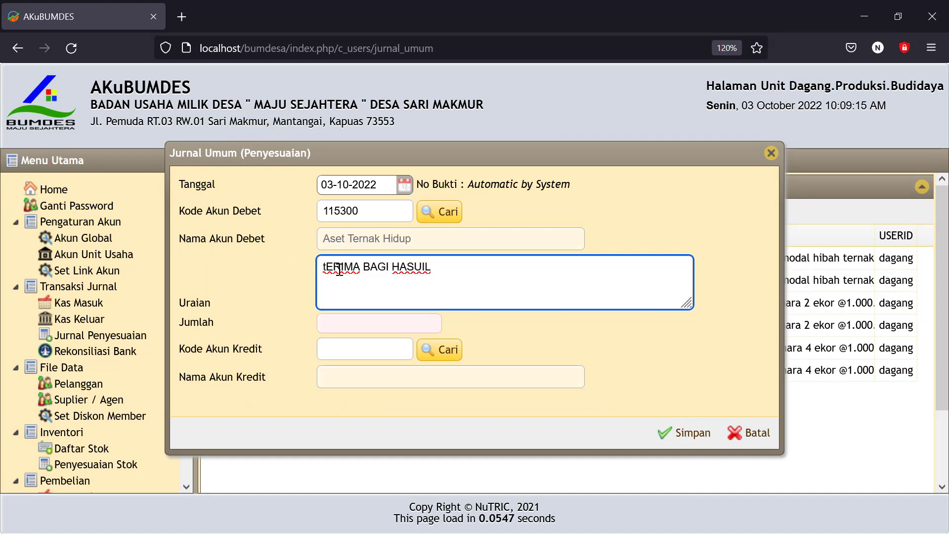
type(" TER")
key("BackSpace")
key("BackSpace")
key("BackSpace")
key("BackSpace")
key("BackSpace")
key("BackSpace")
key("BackSpace")
key("BackSpace")
key("BackSpace")
key("BackSpace")
key("BackSpace")
key("BackSpace")
key("BackSpace")
key("BackSpace")
key("BackSpace")
key("BackSpace")
key("BackSpace")
key("BackSpace")
key("BackSpace")
key("BackSpace")
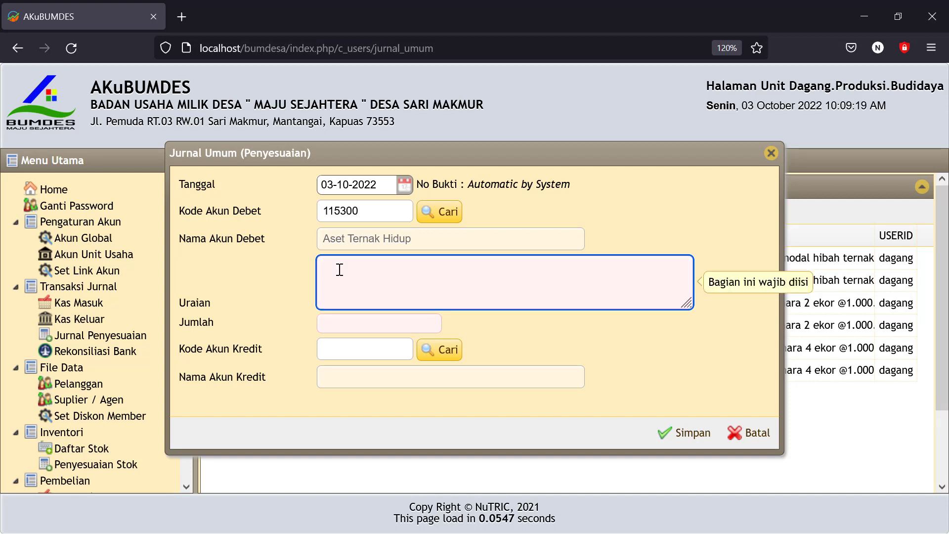
type("Terima ternak bagi hasil dari w")
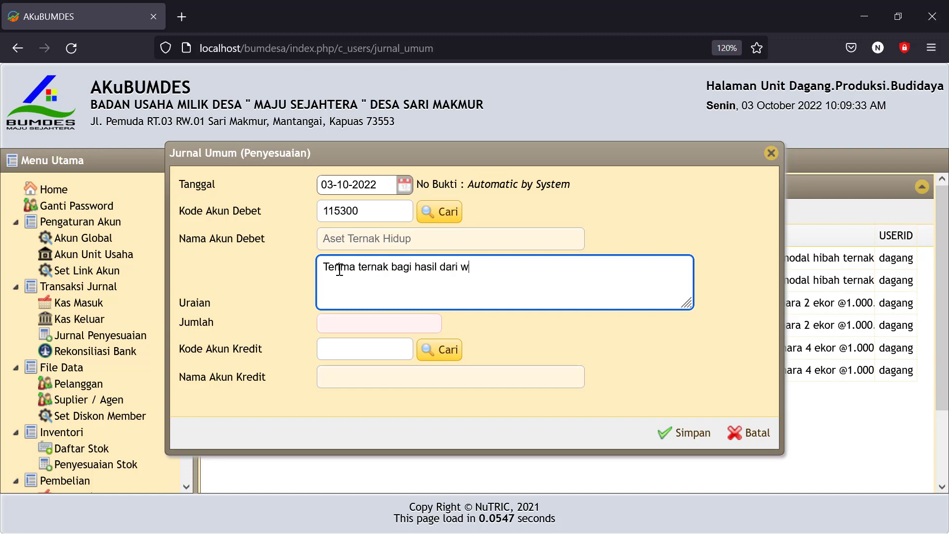
type("ga a")
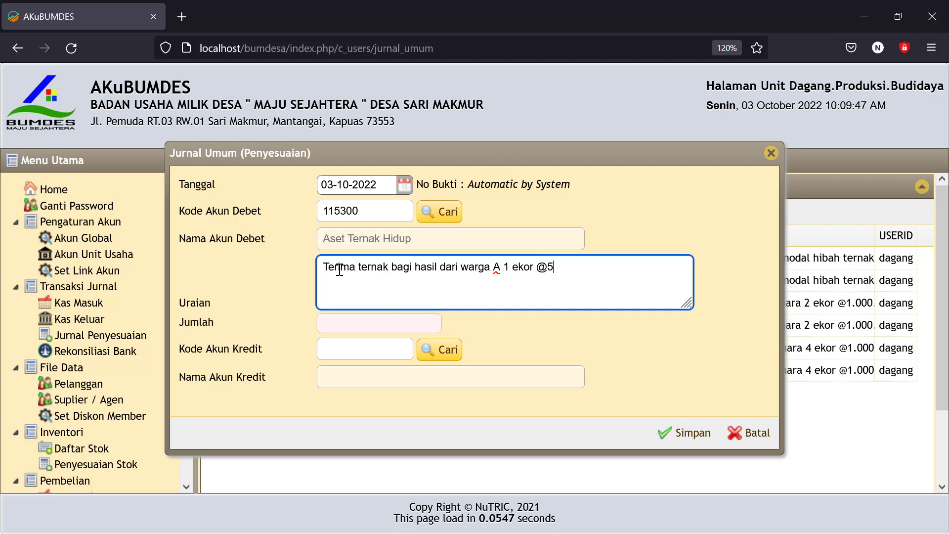
type(".000")
left_click(329, 322)
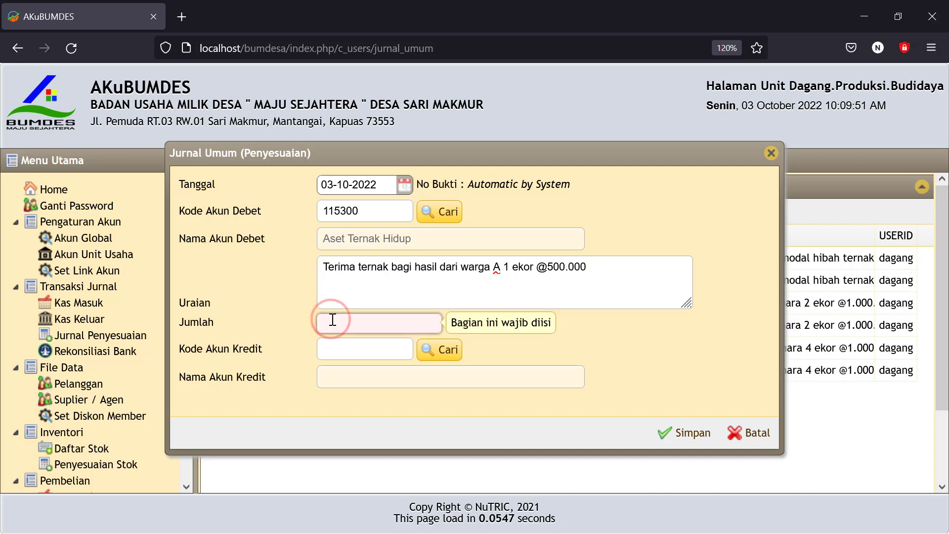
type("500000")
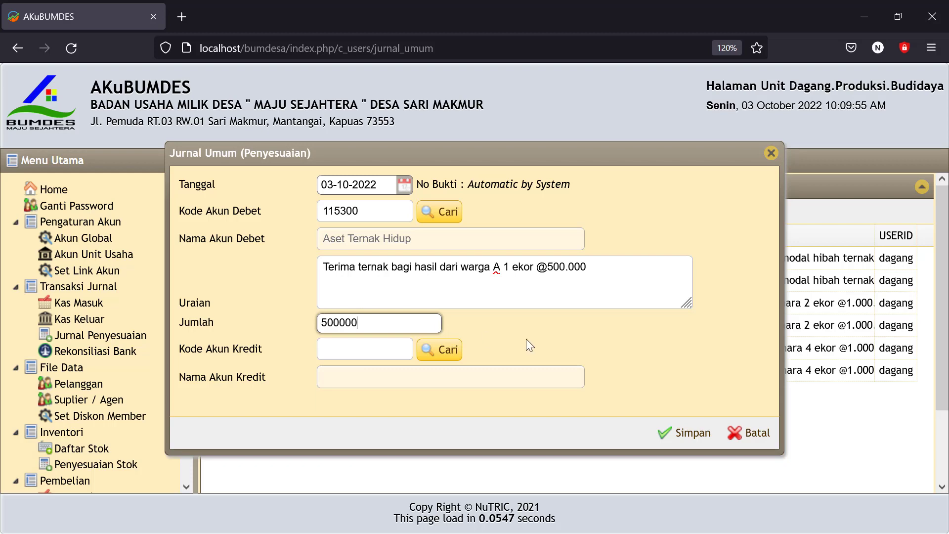
left_click(546, 327)
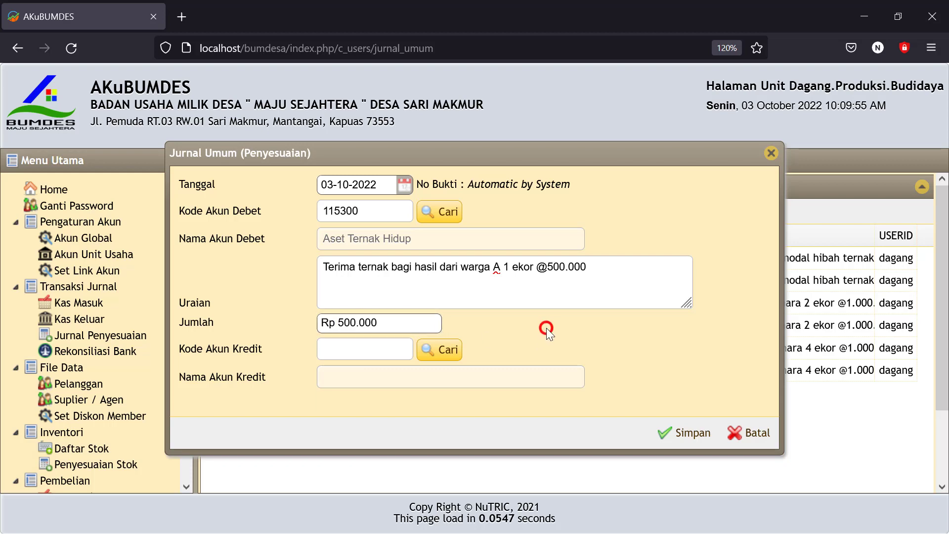
- Search the accounts for "pendapatan", assign Pendapatan bagi Hasil Ternak (412200) as the credit account, and save the journal entry
left_click(447, 350)
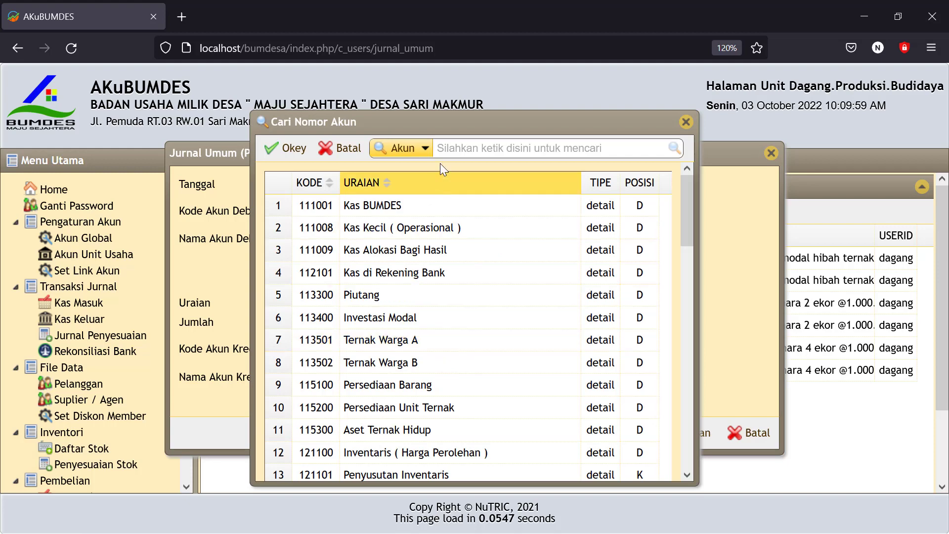
left_click(451, 150)
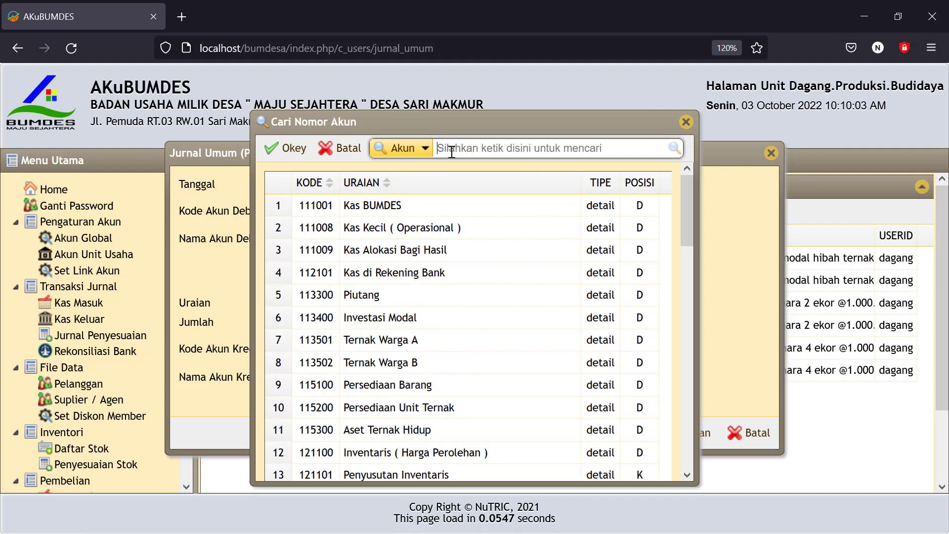
type("pemdapatan")
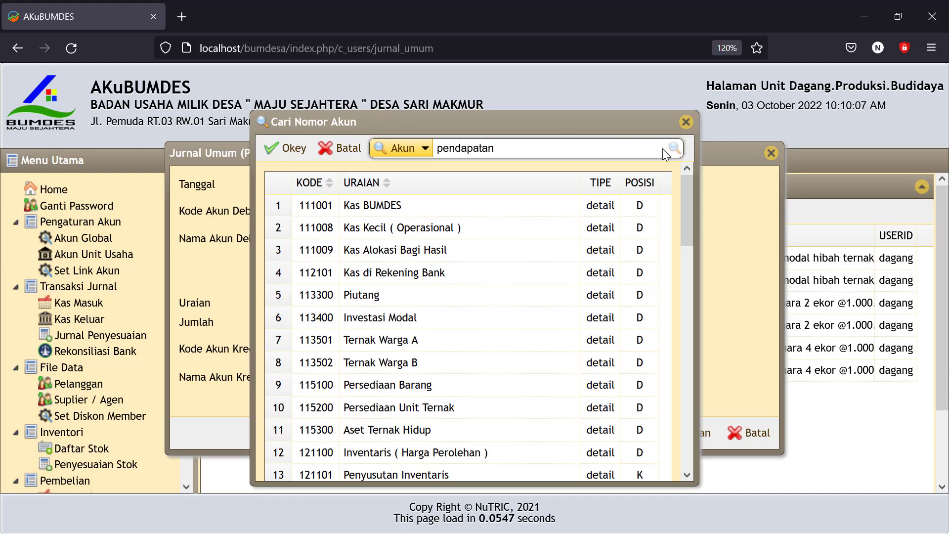
left_click(673, 148)
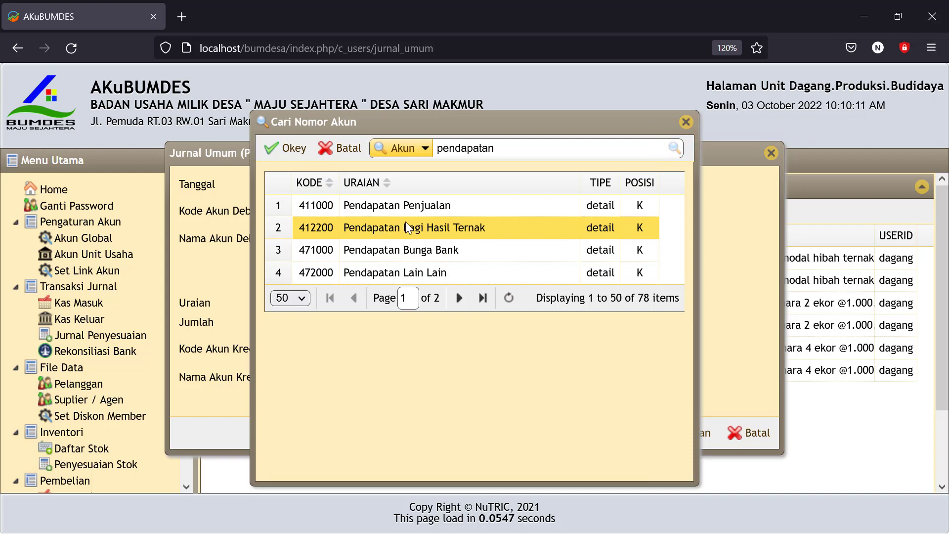
left_click(376, 230)
left_click(296, 147)
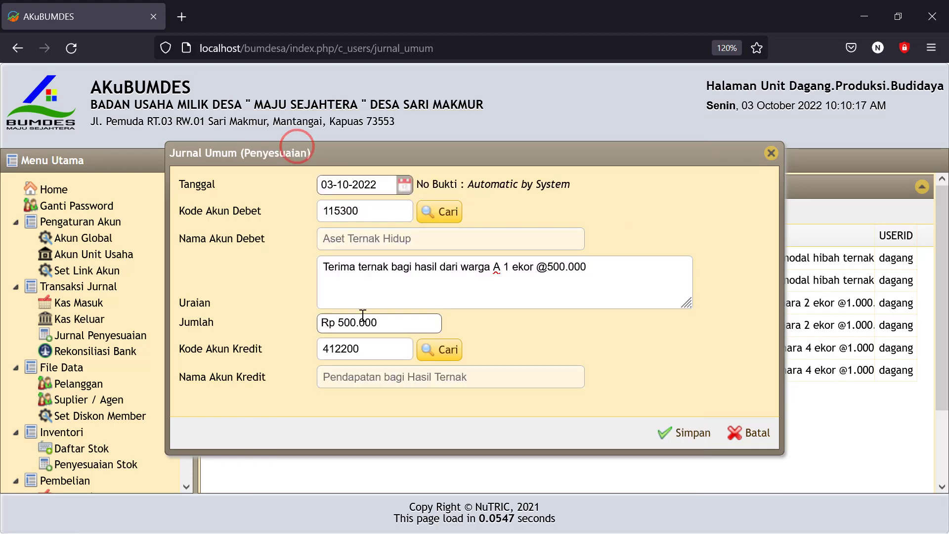
left_click(683, 433)
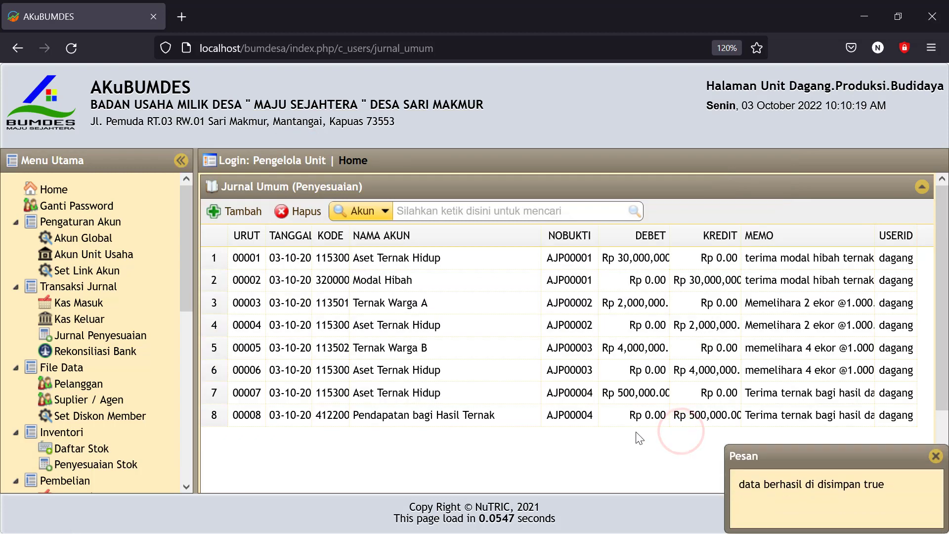
left_click(237, 217)
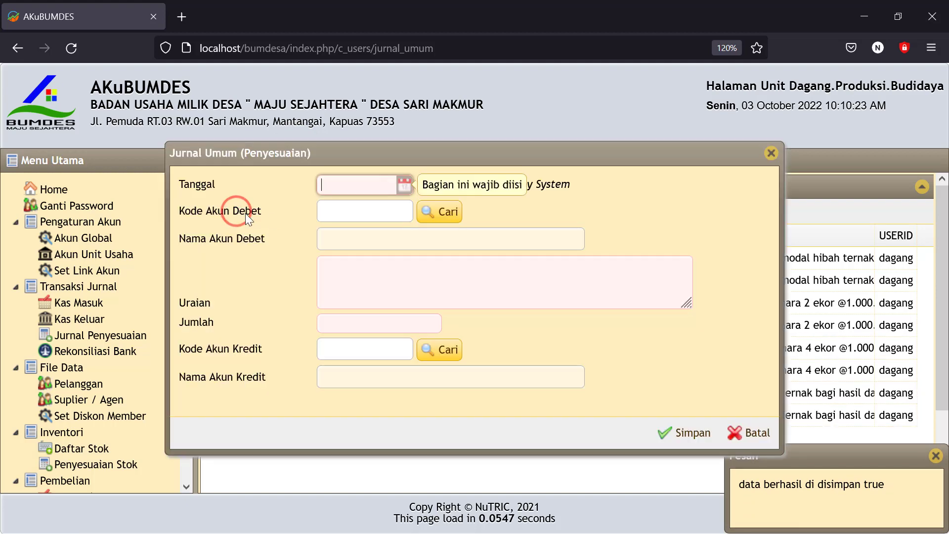
left_click(405, 190)
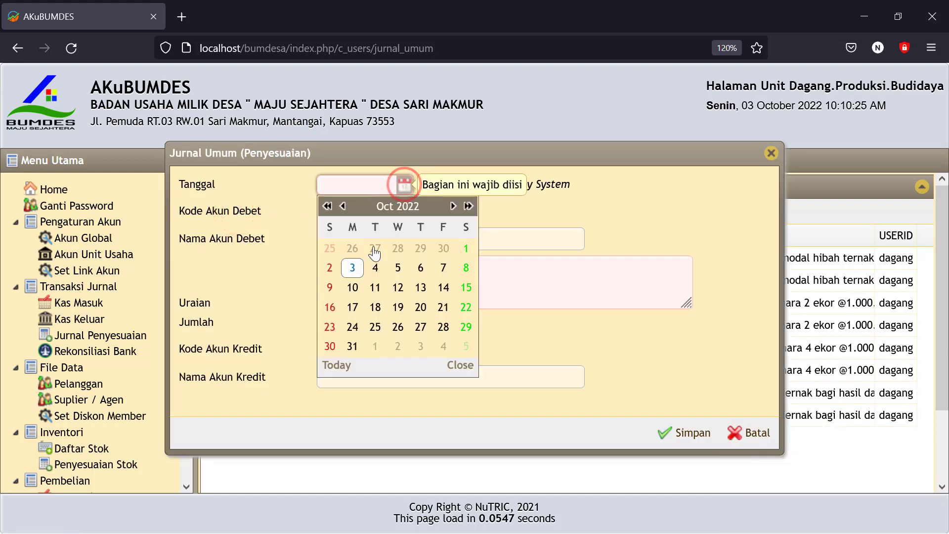
left_click(352, 268)
left_click(446, 213)
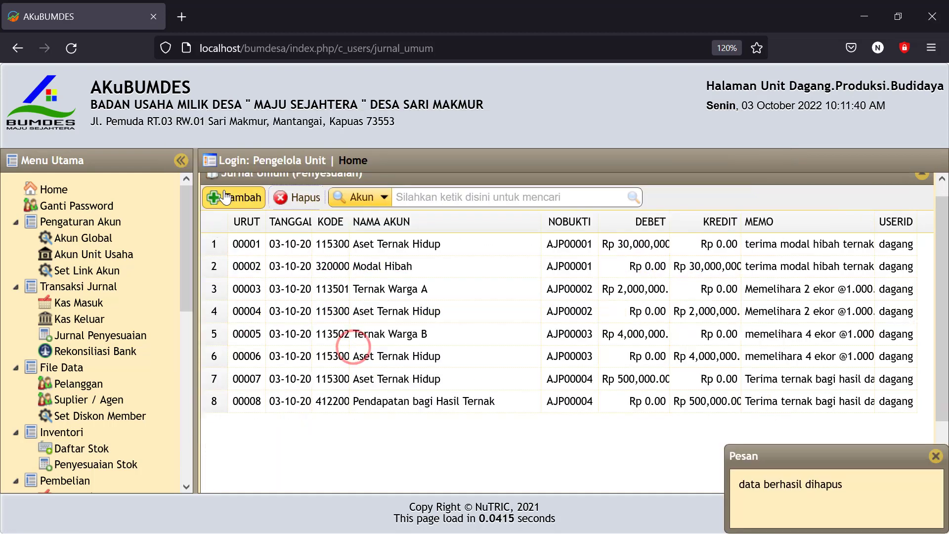
- Start another adjustment journal entry dated 03-10-2022 with Aset Ternak Hidup (115300) as the debit account
left_click(236, 192)
left_click(406, 190)
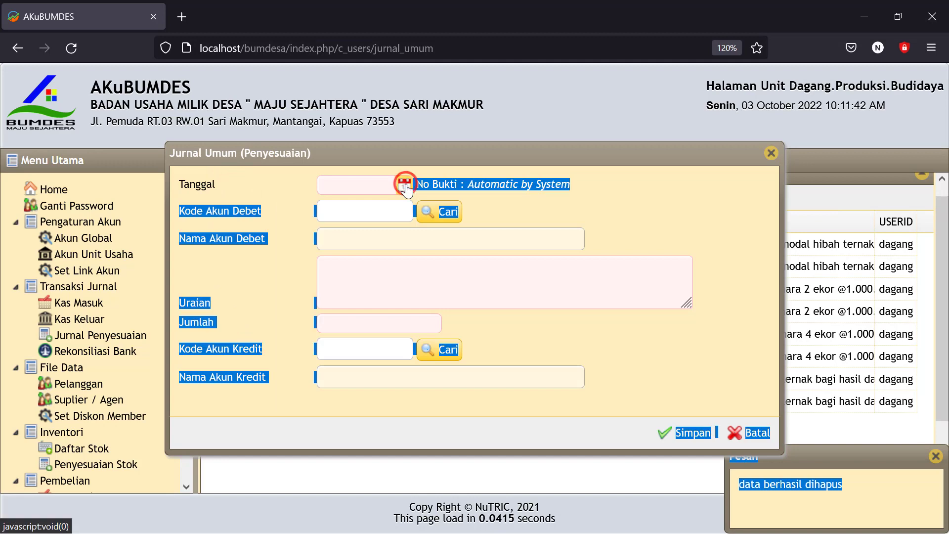
left_click(352, 268)
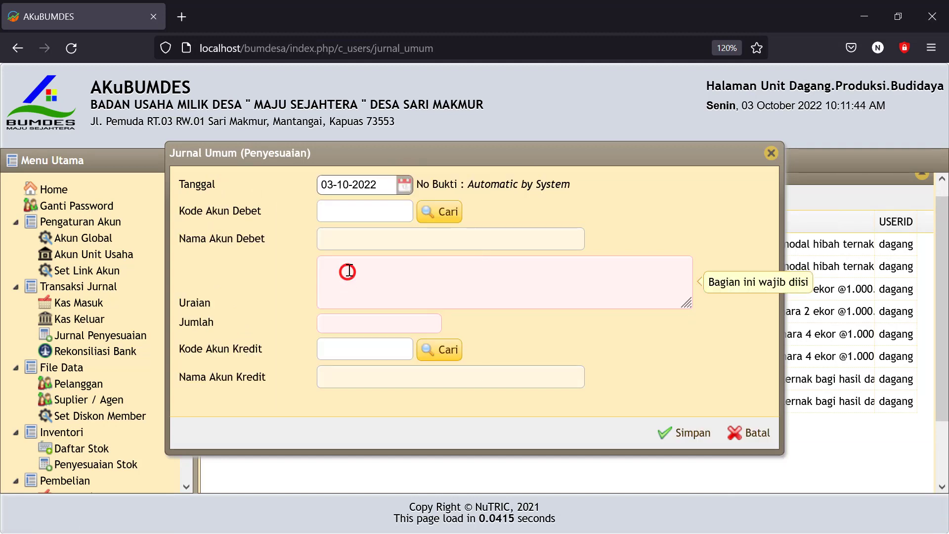
left_click(447, 212)
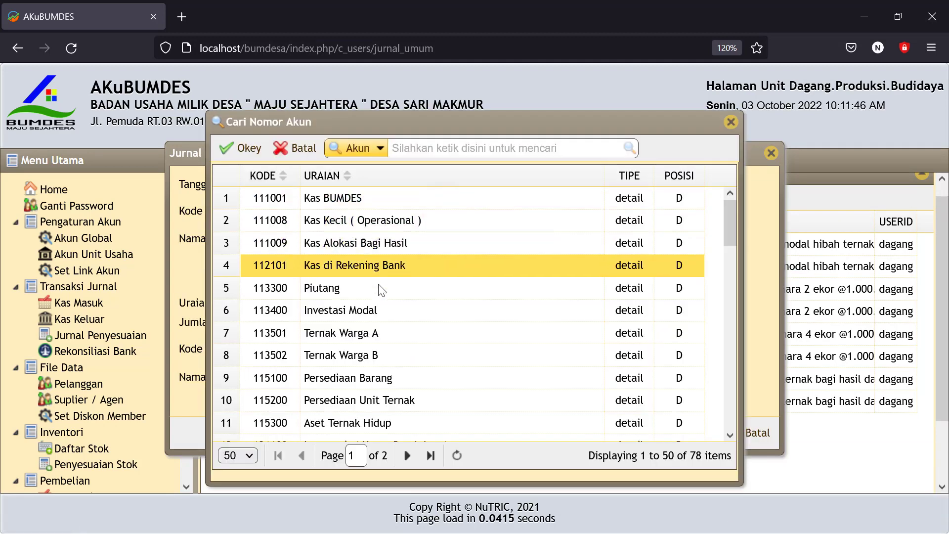
left_click(349, 421)
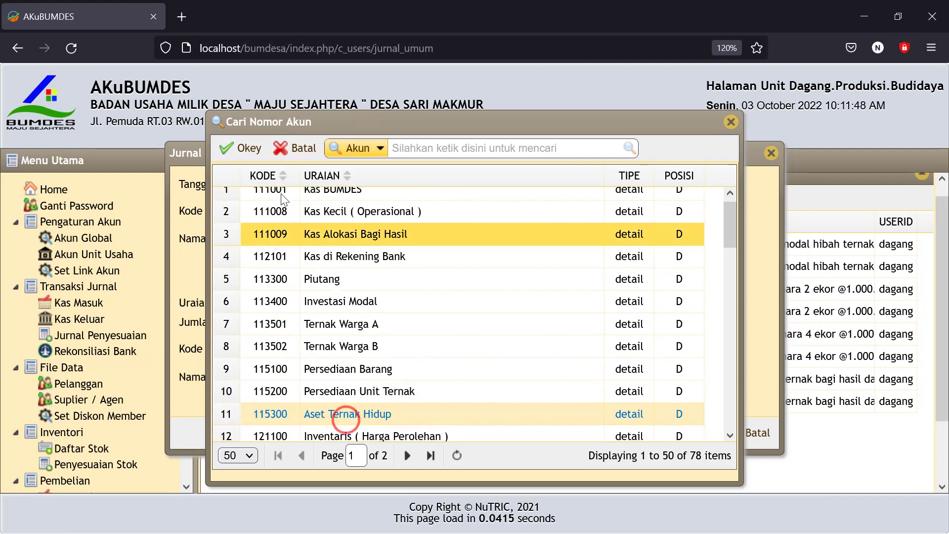
left_click(246, 148)
left_click(341, 265)
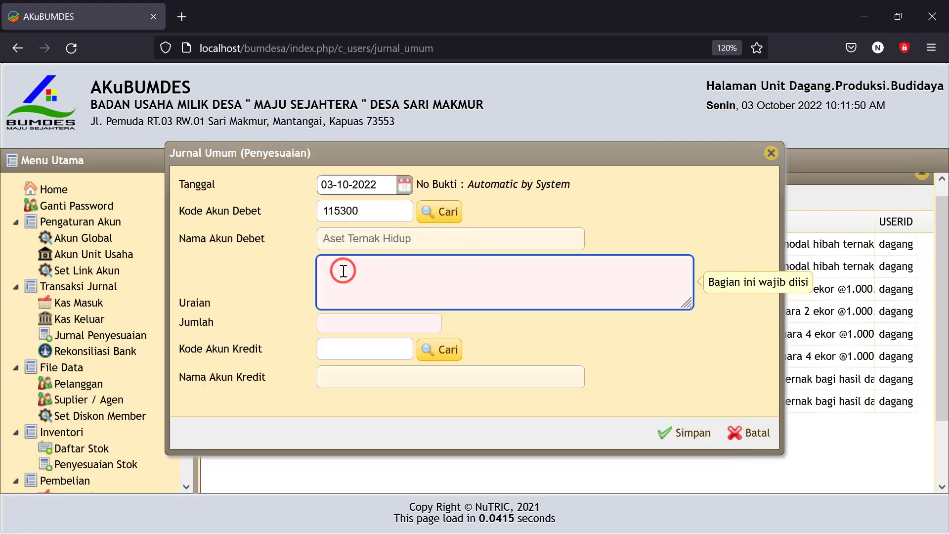
type("Bagi hasil warga B 2 ekor @500")
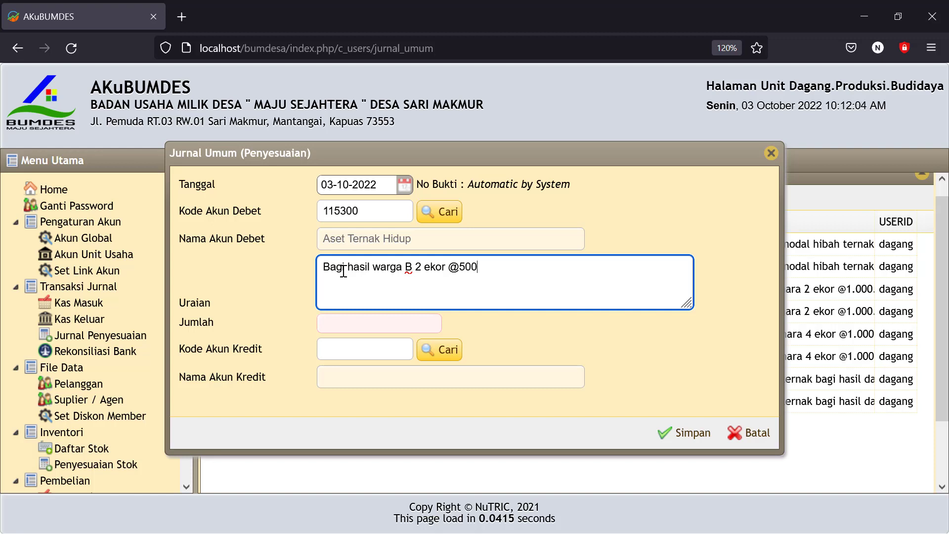
left_click(340, 323)
type("100000")
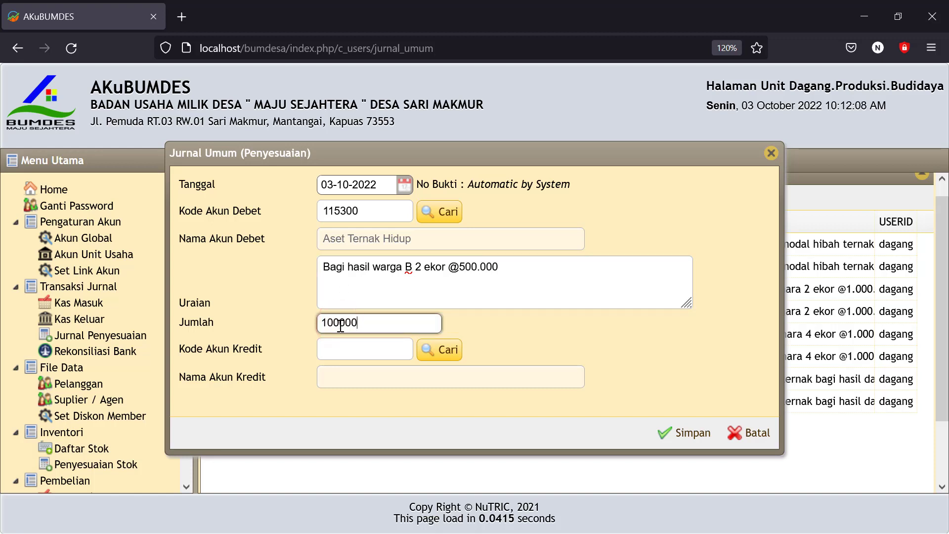
type("0")
left_click(530, 318)
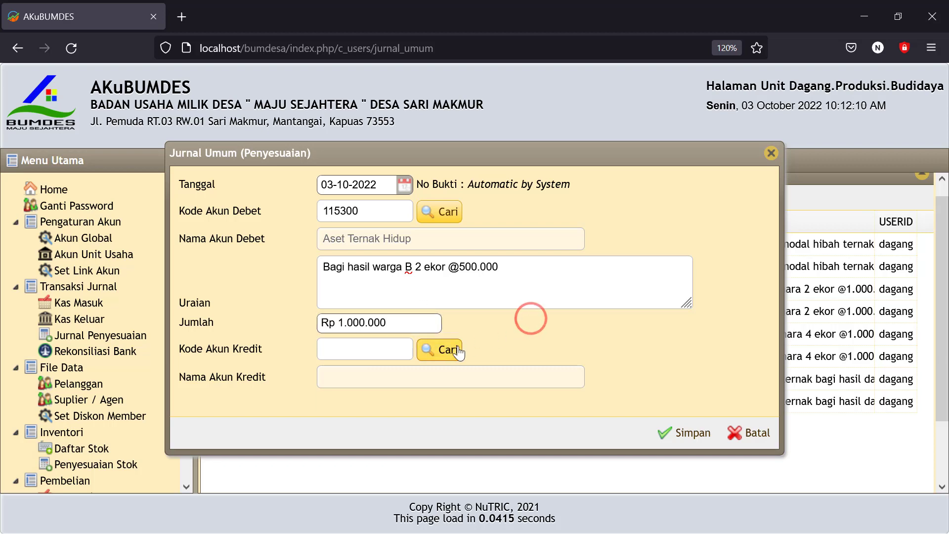
- Find Pendapatan bagi Hasil Ternak (412200) by searching for "pendapatan", set it as the credit account, and save the warga B entry
left_click(442, 350)
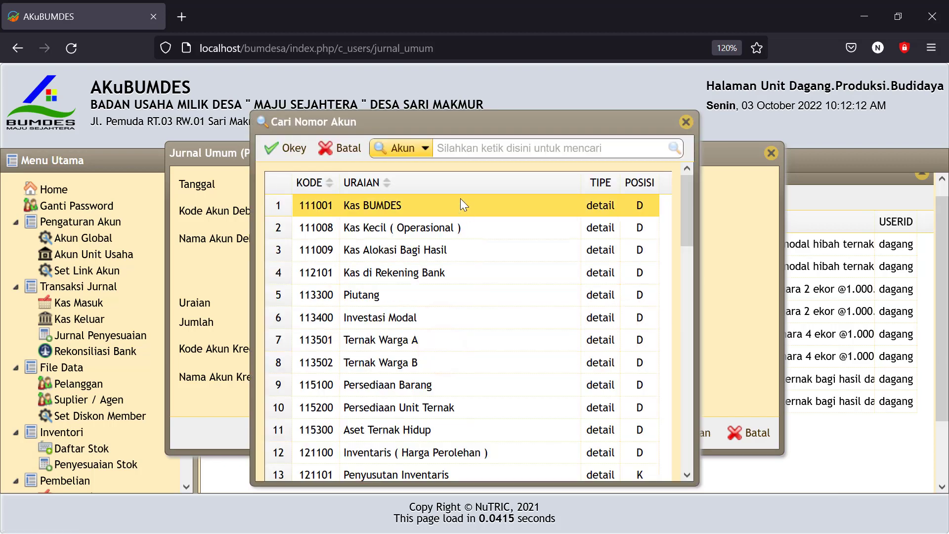
left_click(454, 149)
type("pendapatan")
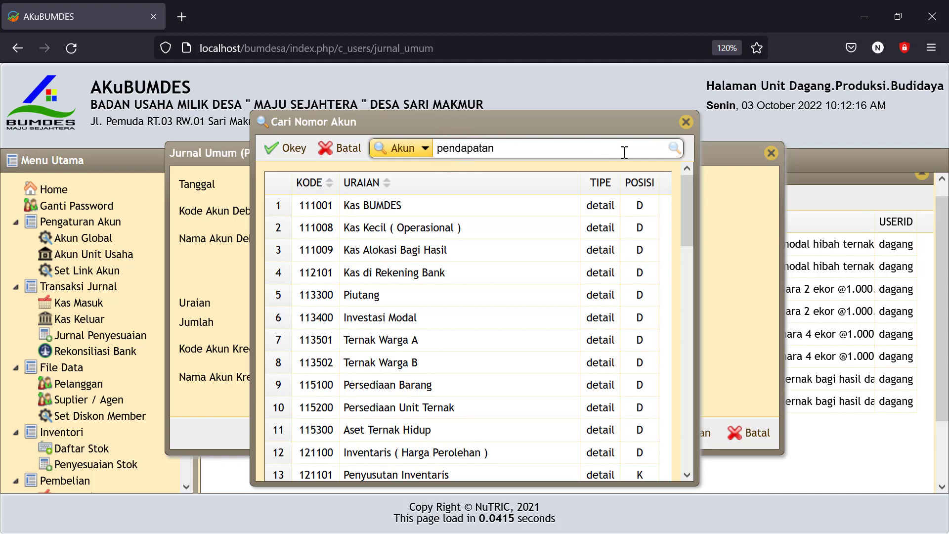
left_click(674, 148)
left_click(452, 228)
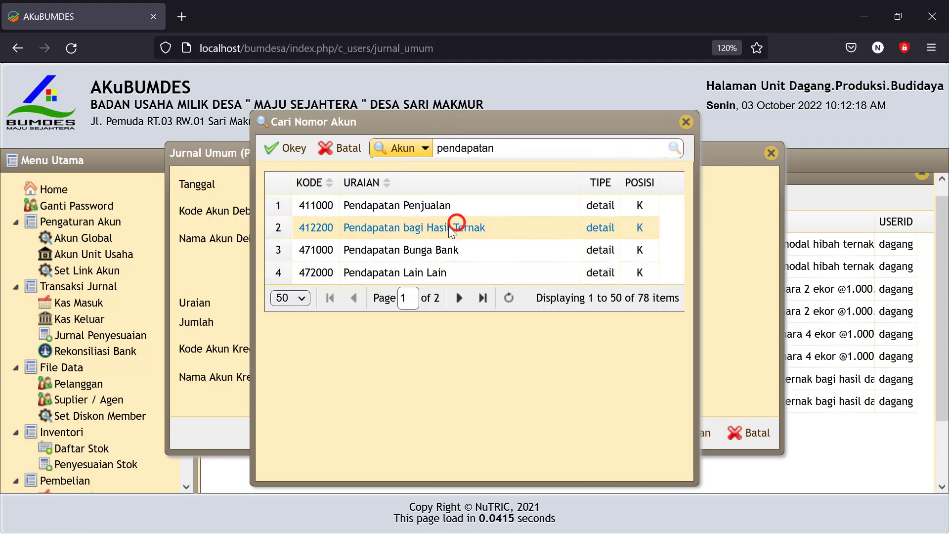
left_click(285, 148)
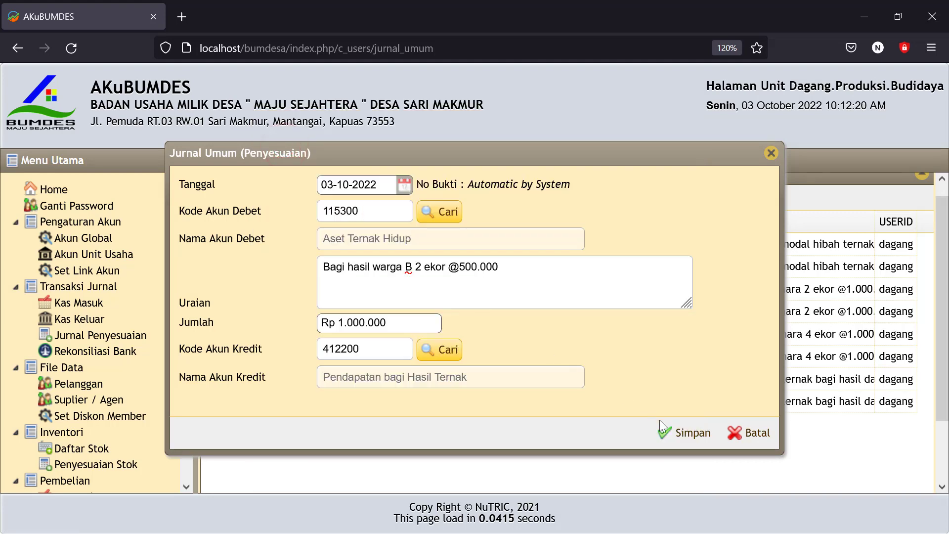
left_click(686, 429)
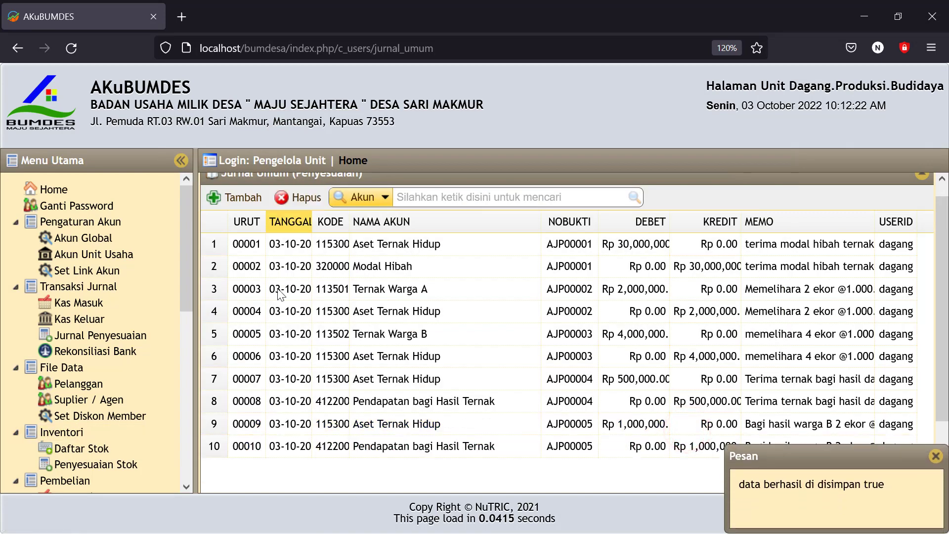
- Open the Neraca report and display it for 03-10-2022
left_click_drag(186, 273, 184, 475)
left_click(76, 443)
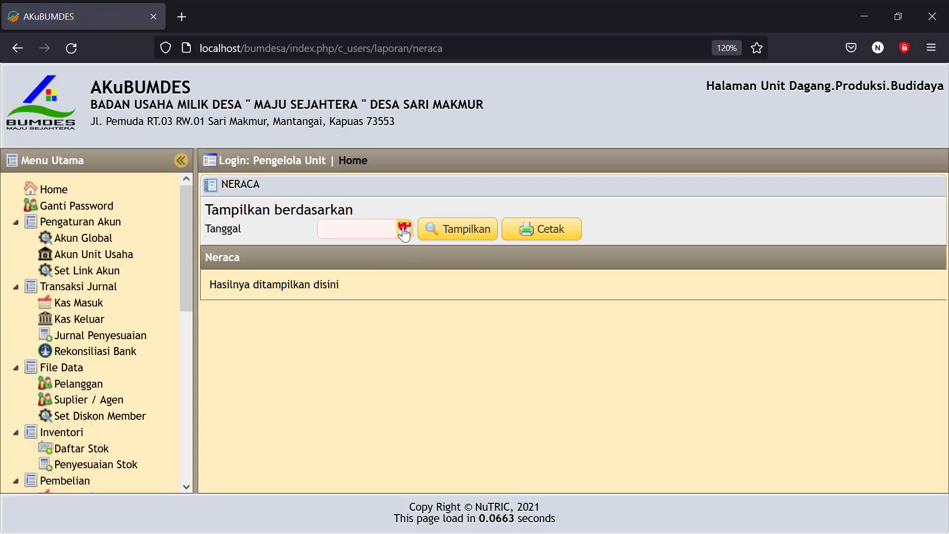
left_click(404, 229)
left_click(348, 313)
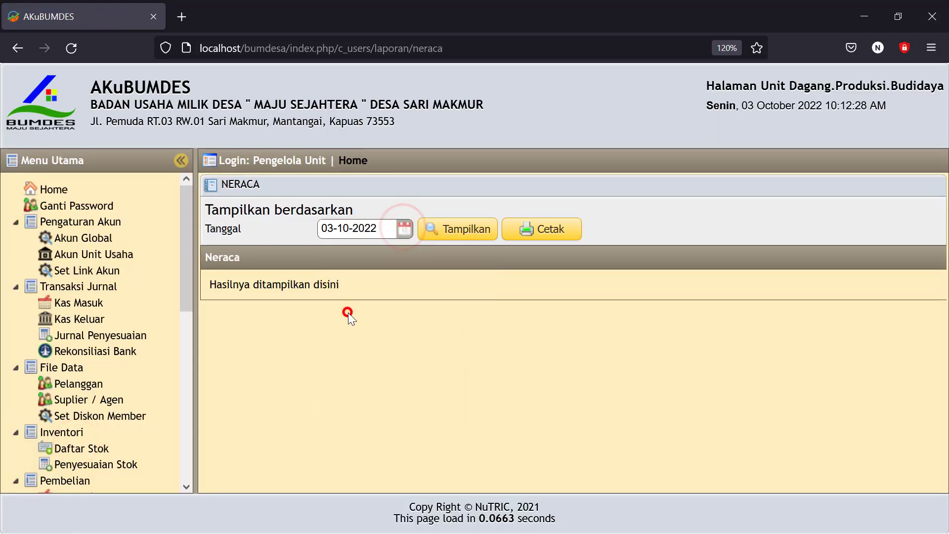
left_click(457, 229)
- Examine the balances of Ternak Warga A, Ternak Warga B and Aset Ternak Hidup in the balance sheet
scroll(657, 358, "down", 5)
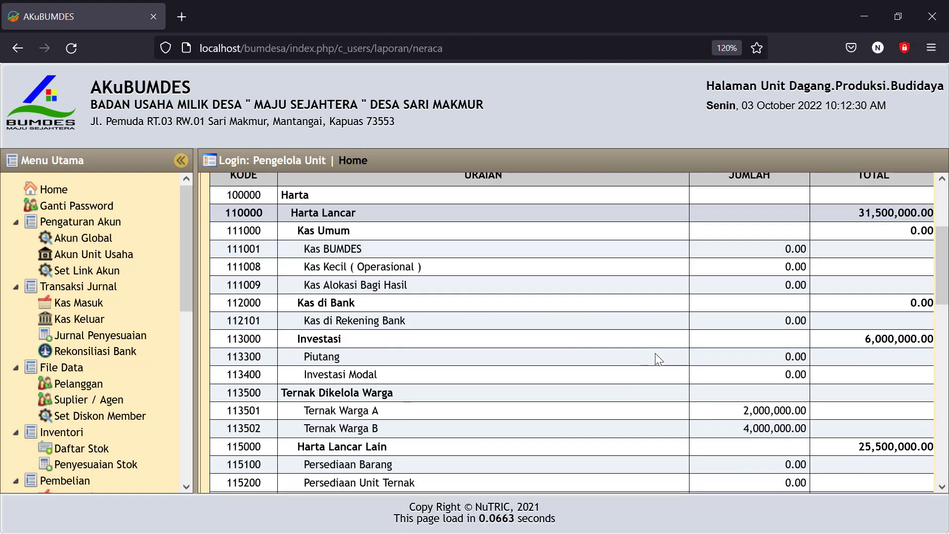
scroll(657, 358, "down", 3)
left_click_drag(738, 336, 808, 337)
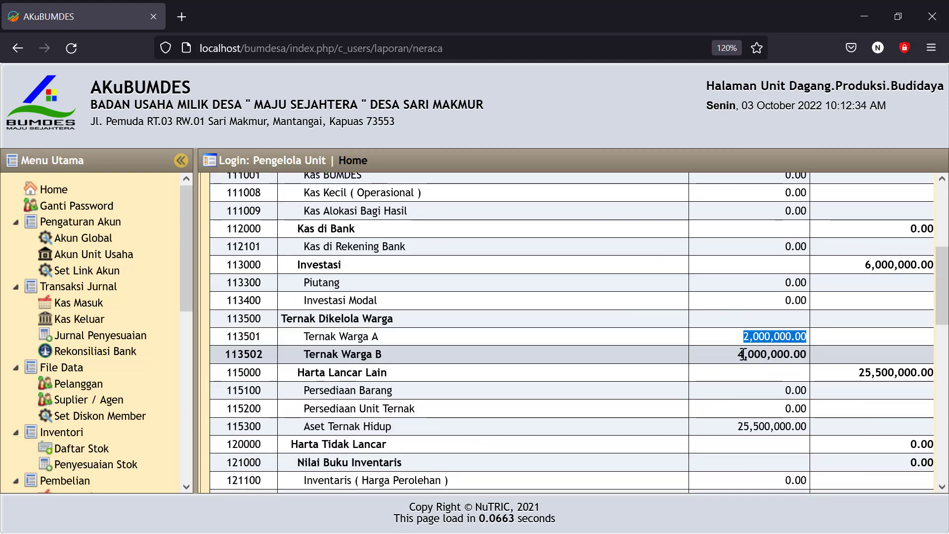
left_click_drag(739, 354, 809, 352)
scroll(779, 356, "down", 3)
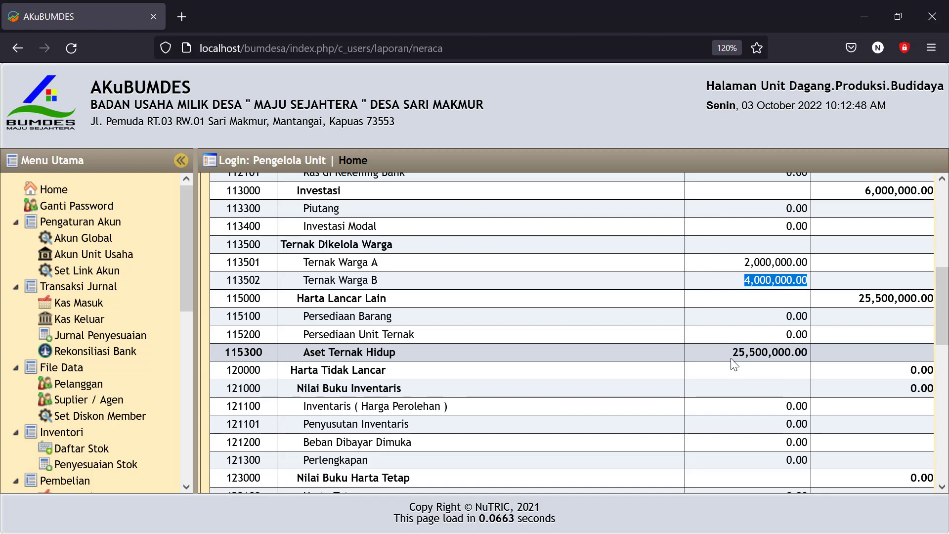
left_click_drag(726, 353, 792, 355)
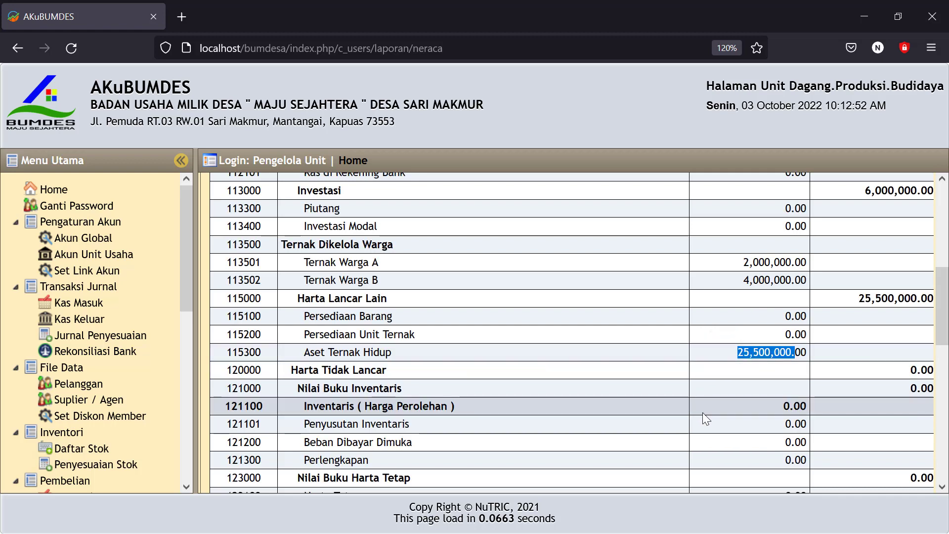
- Examine Laba Berjalan under Posisi Modal and compare it with the Aset Ternak Hidup balance
scroll(704, 410, "down", 3)
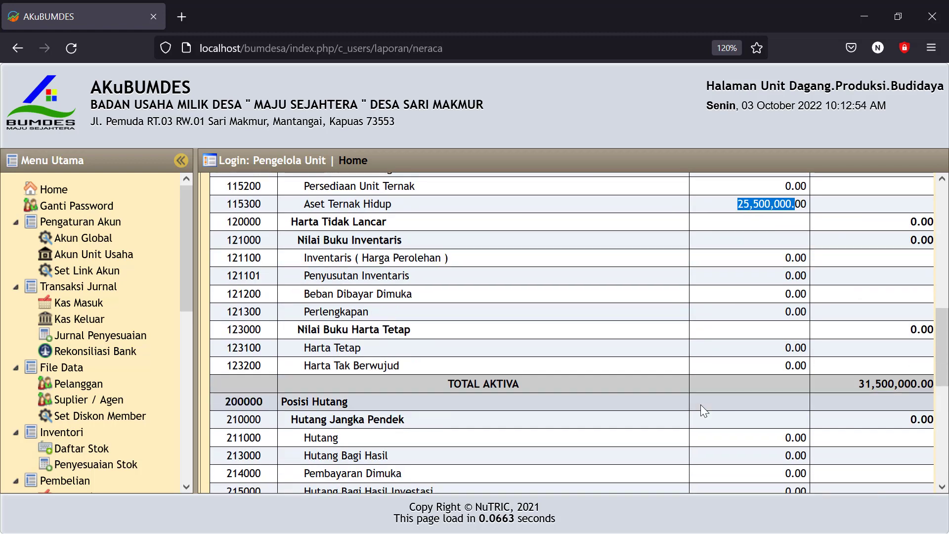
scroll(699, 402, "down", 3)
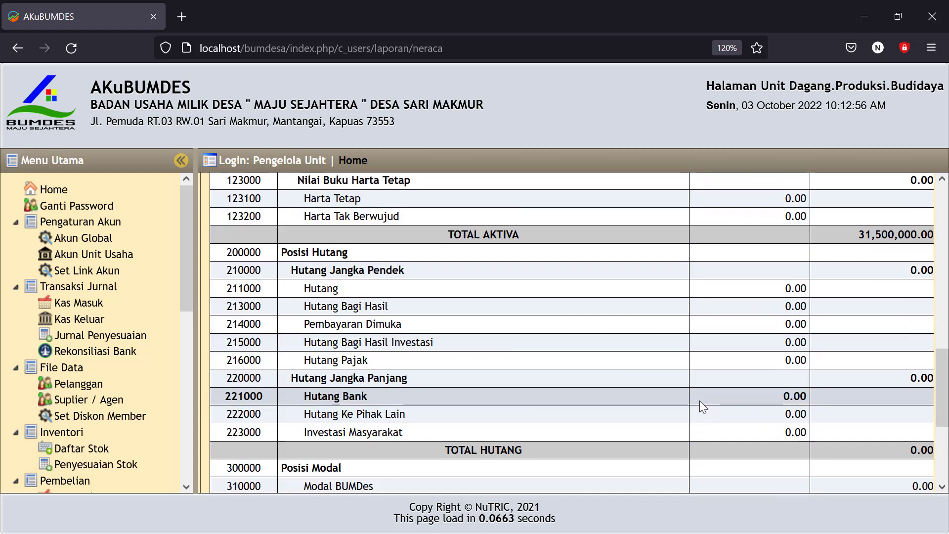
scroll(698, 400, "down", 3)
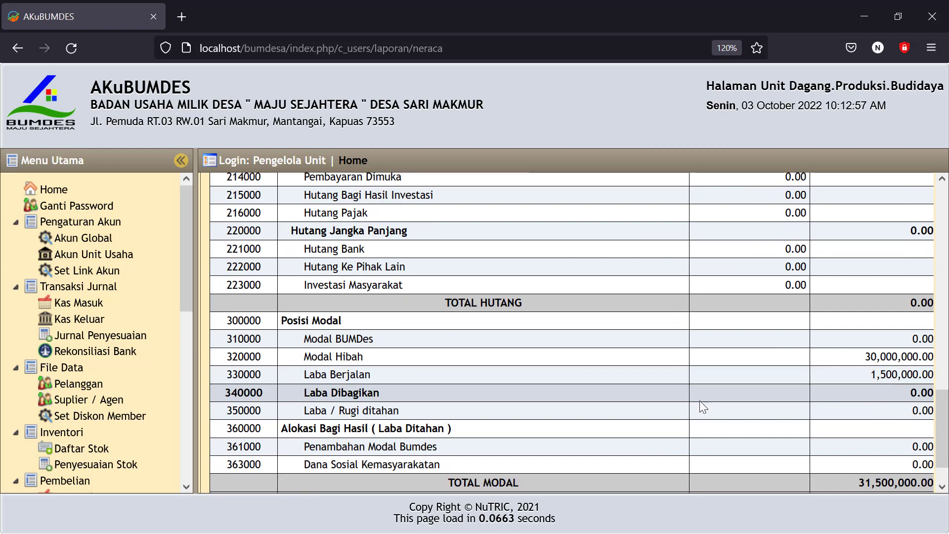
left_click(861, 375)
left_click_drag(861, 375, 898, 374)
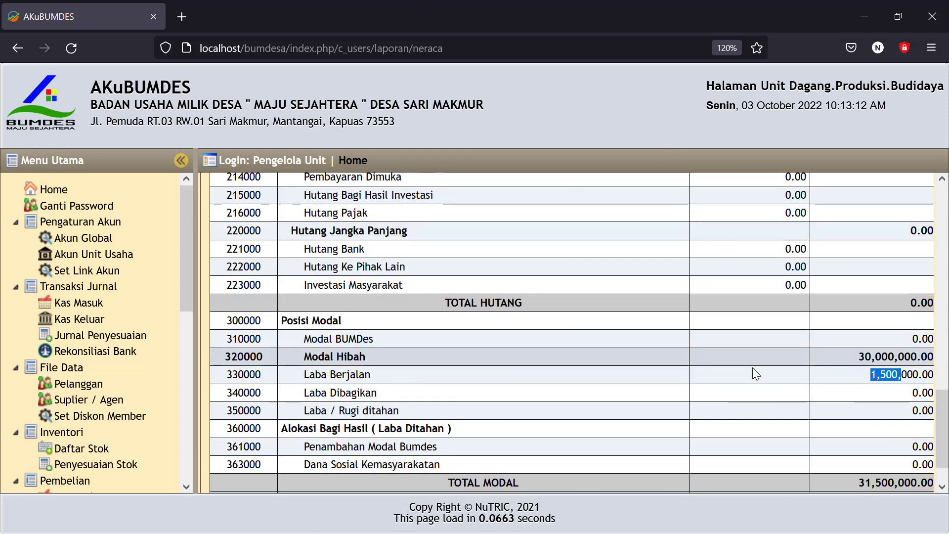
left_click(841, 377)
left_click_drag(859, 374, 903, 374)
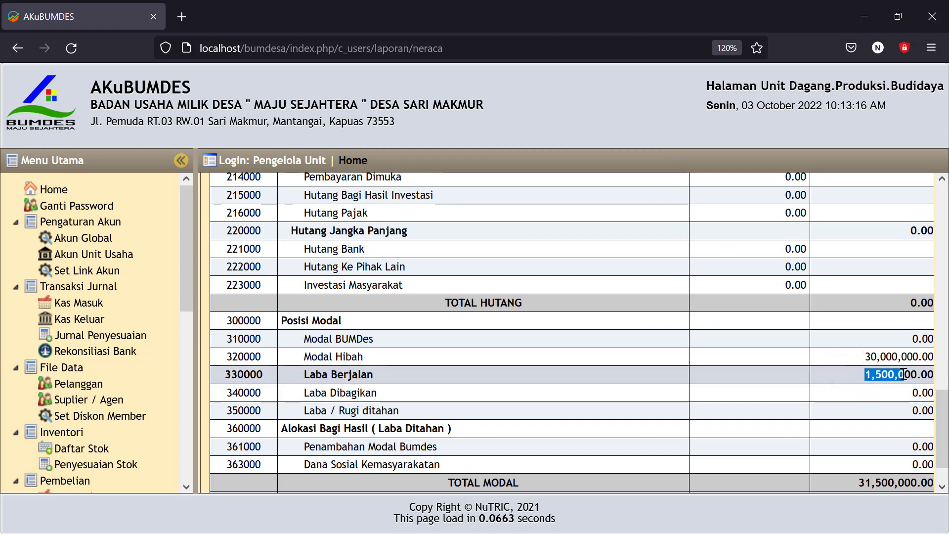
left_click(838, 374)
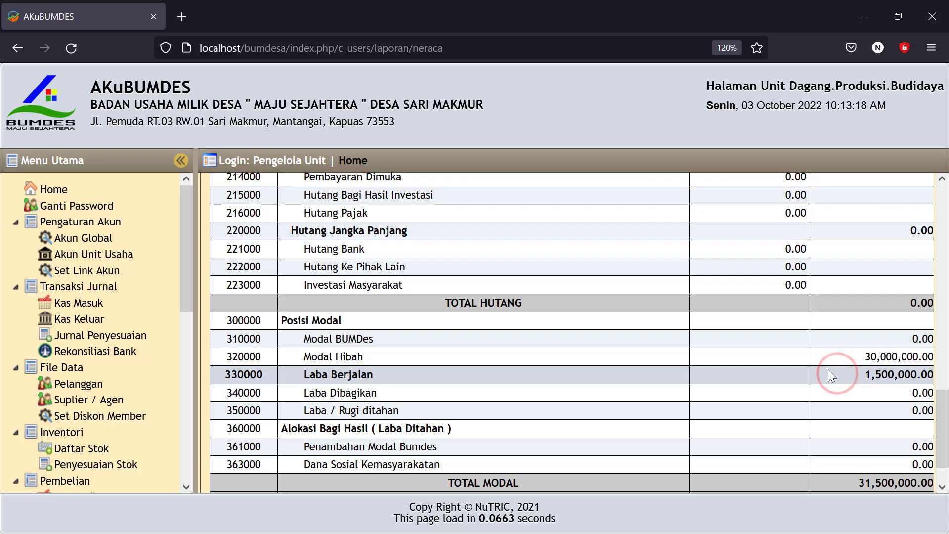
scroll(828, 369, "up", 5)
scroll(791, 321, "up", 2)
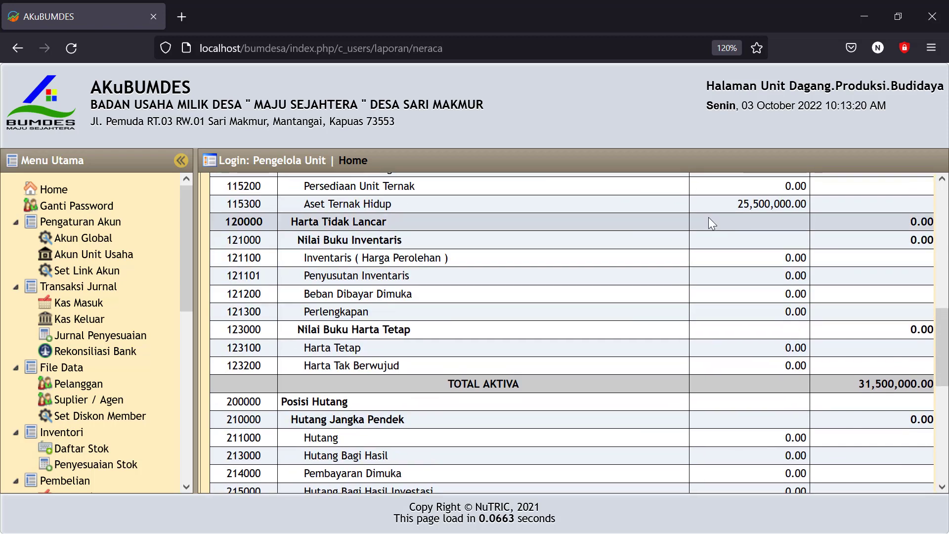
left_click_drag(732, 203, 774, 223)
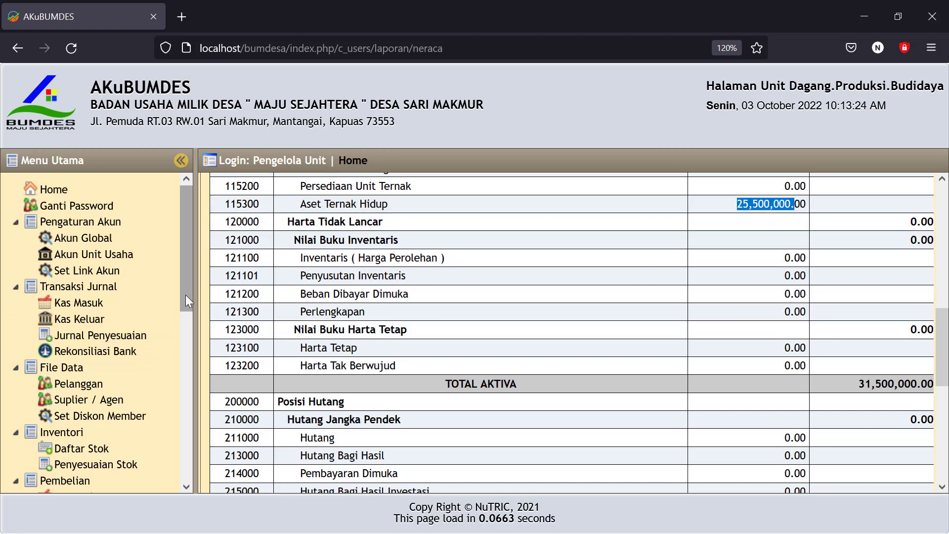
- Open Daftar Stok and check the final stock of Kambing Anakan and Kambing Remaja
left_click_drag(185, 294, 193, 376)
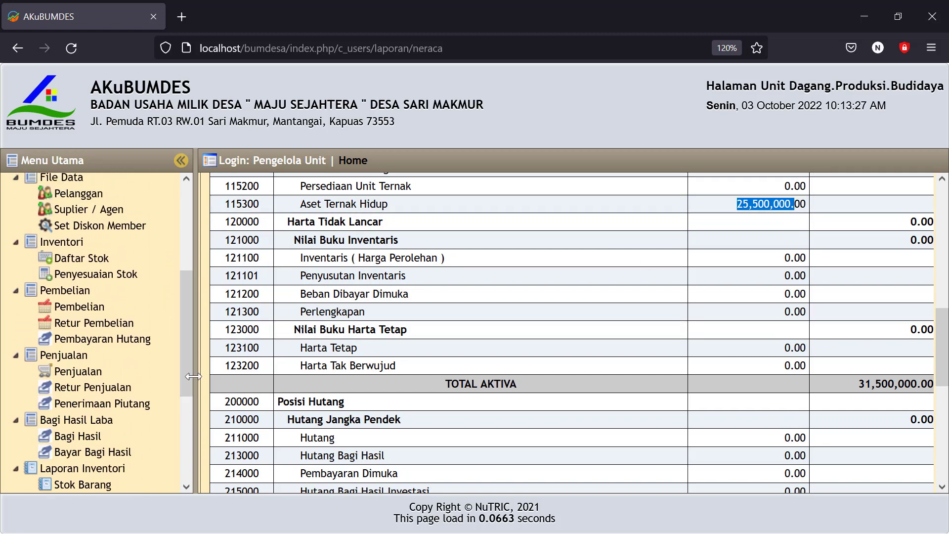
left_click(92, 257)
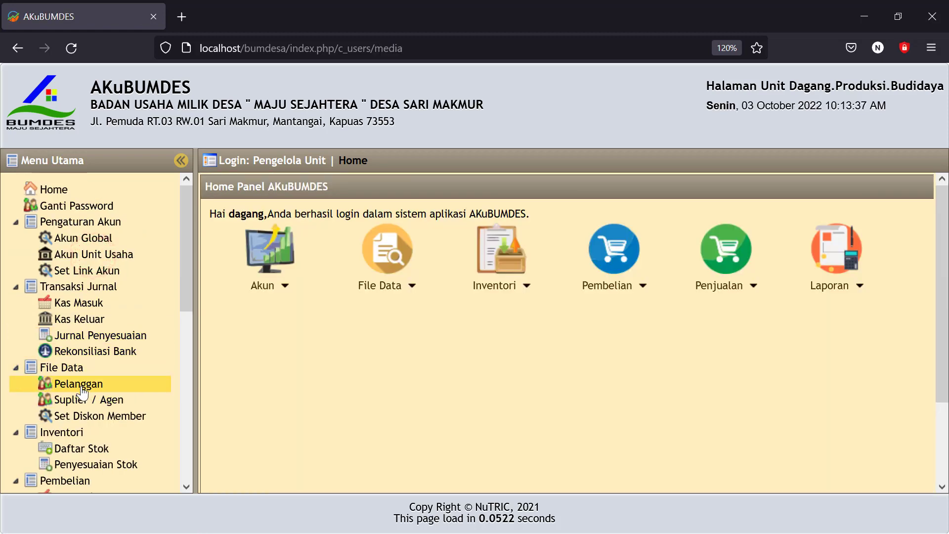
left_click(80, 448)
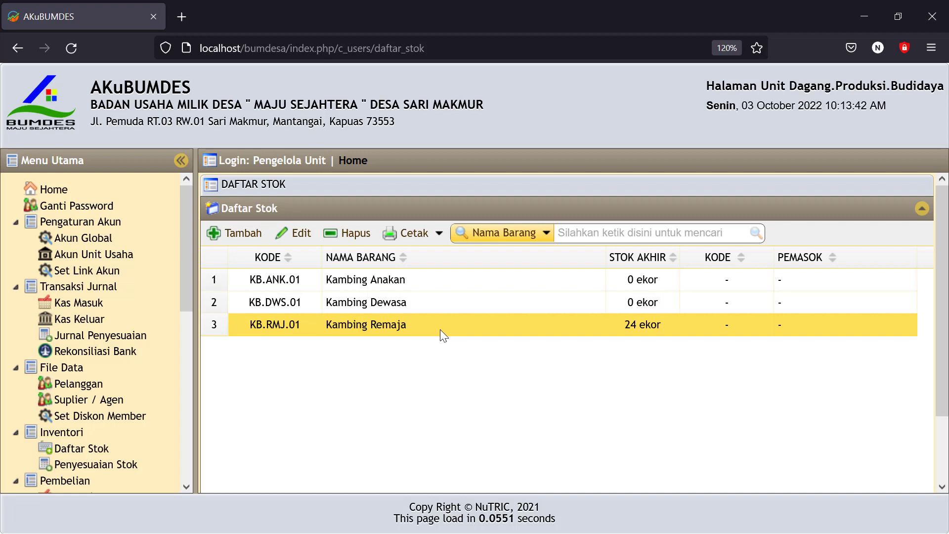
left_click(634, 281)
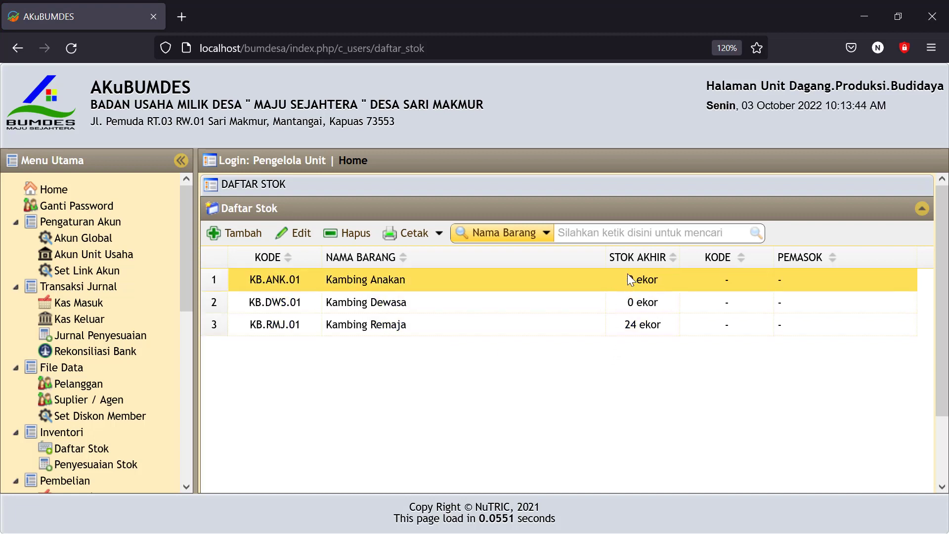
left_click(624, 326)
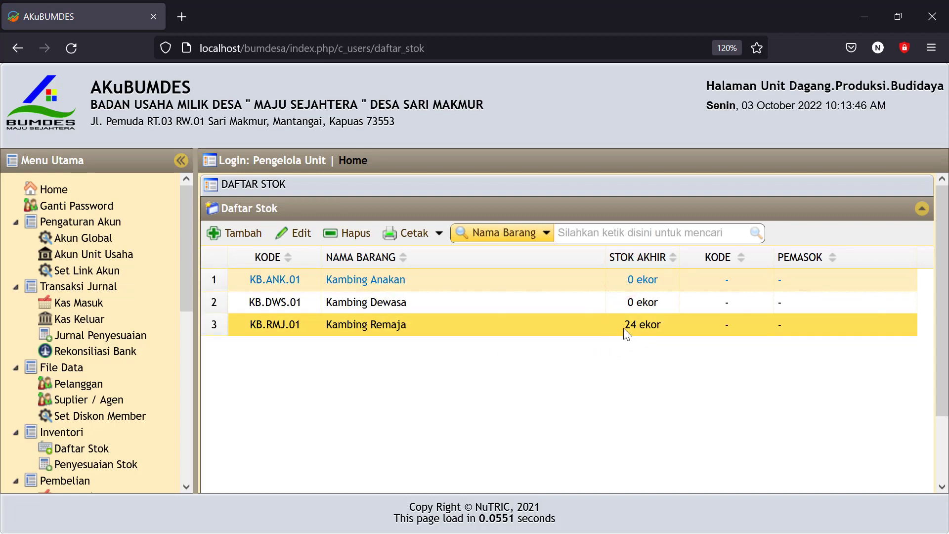
scroll(602, 359, "down", 2)
left_click(593, 341)
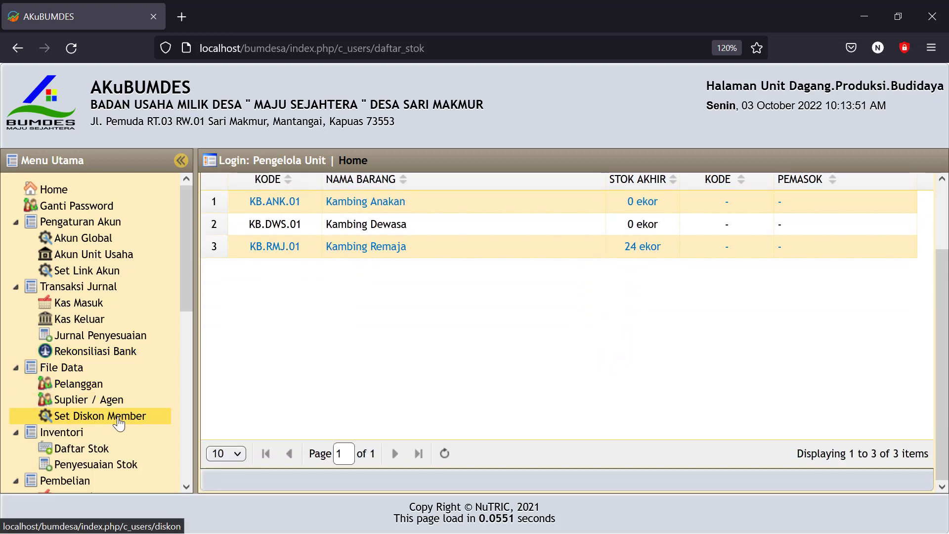
- Open Penyesuaian Stok and compare the inventory card total with the general ledger balance
left_click(93, 465)
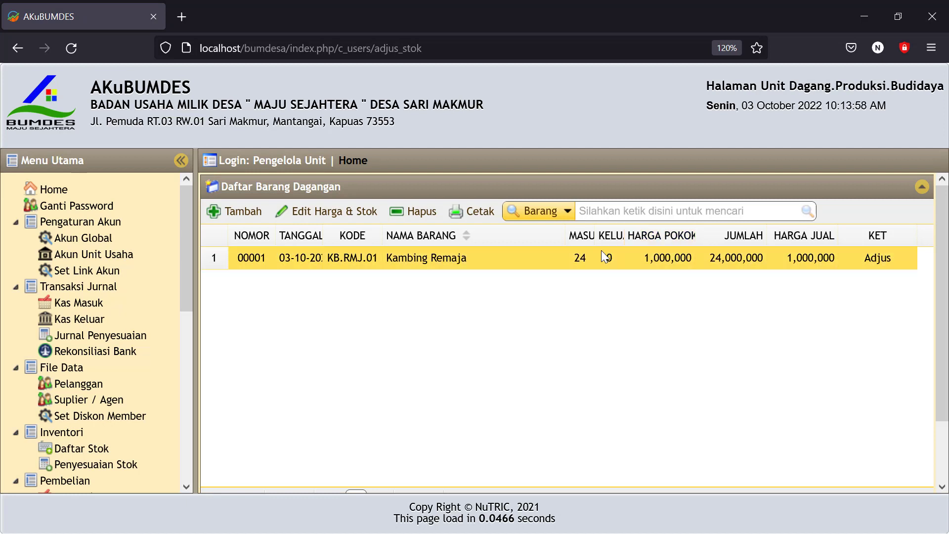
scroll(576, 292, "down", 2)
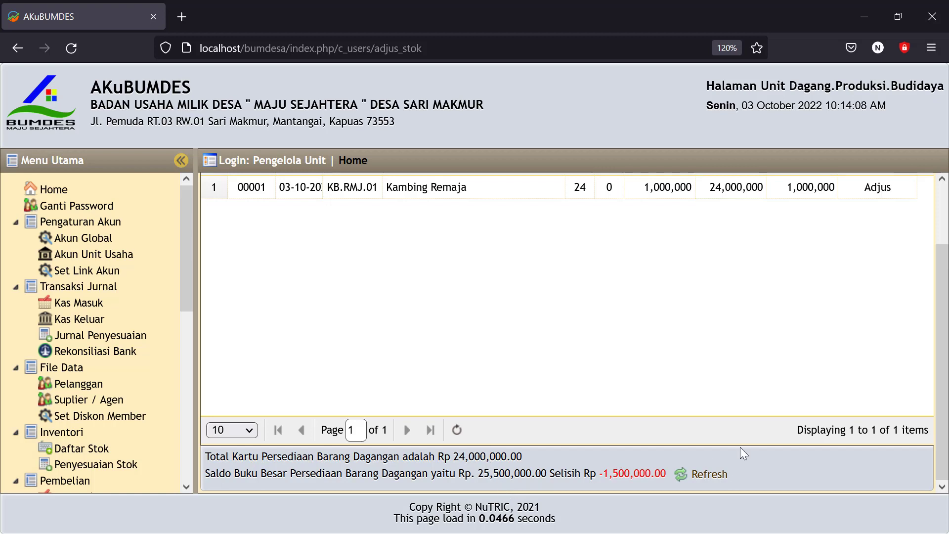
- Start a new stock adjustment dated 03-10-2022 and add Kambing Anakan to its item list
scroll(434, 351, "up", 3)
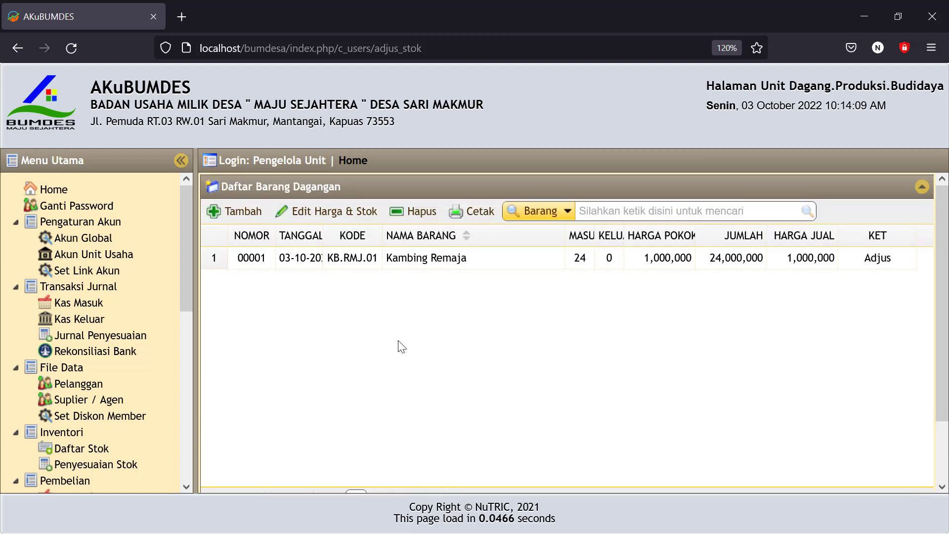
left_click(236, 225)
double_click(348, 148)
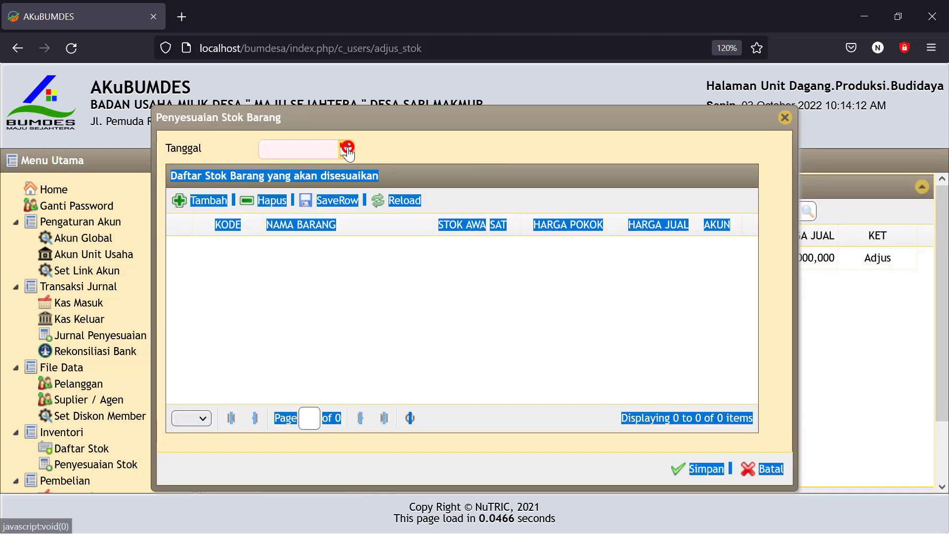
left_click(347, 150)
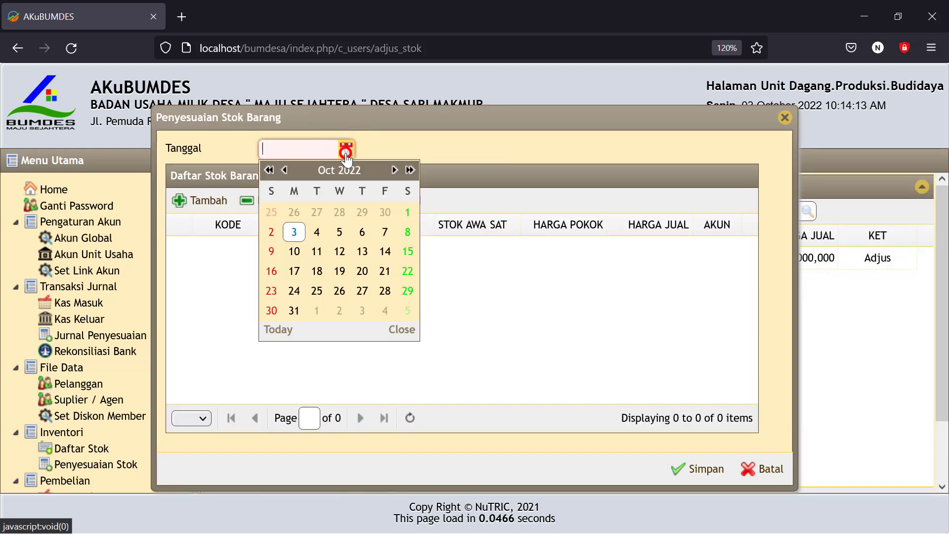
left_click(294, 232)
left_click(212, 205)
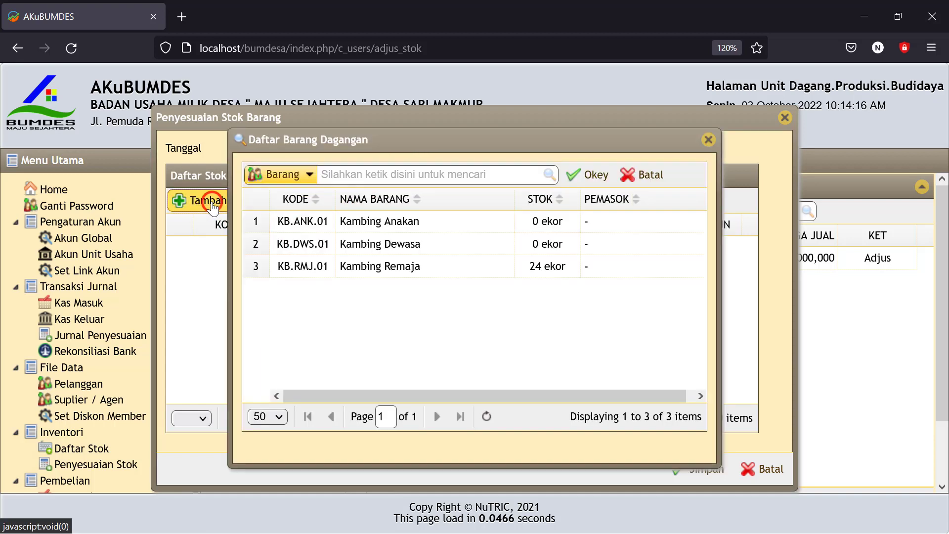
left_click(359, 221)
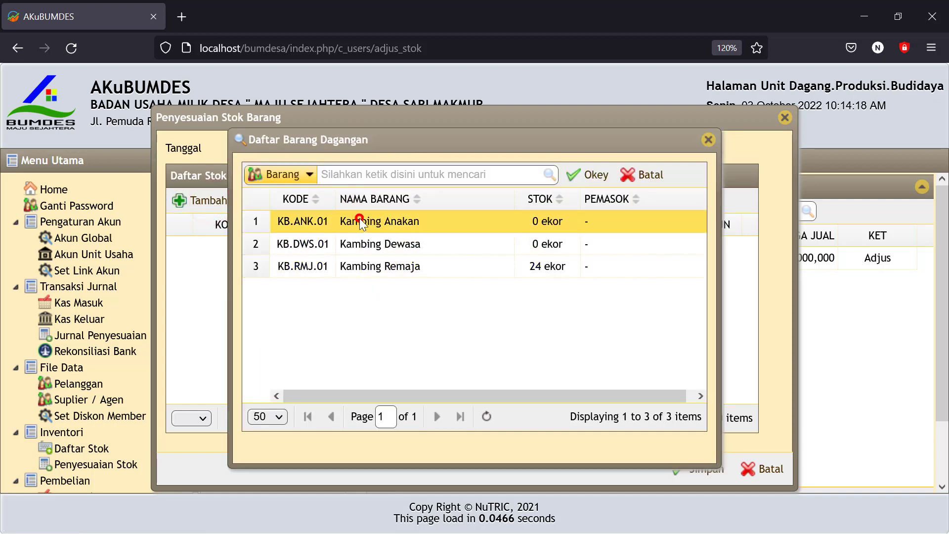
left_click(588, 174)
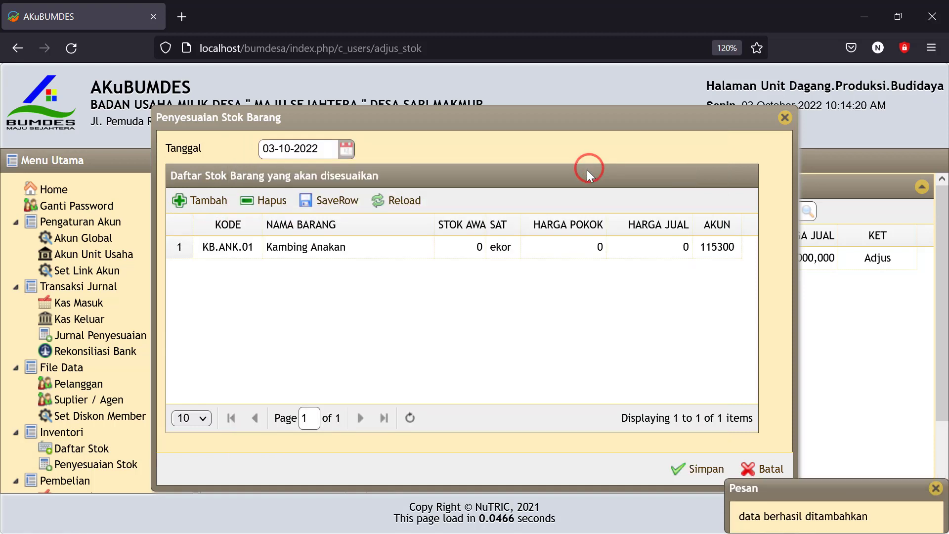
- Set Kambing Anakan's opening stock to 3 ekor with Harga Pokok and Harga Jual of 500000, save the row and reload the list
left_click(454, 246)
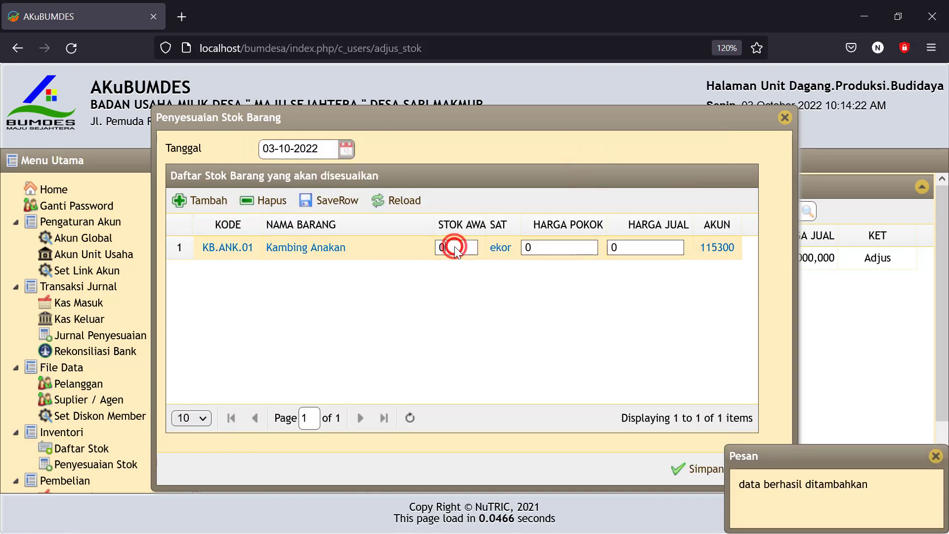
double_click(441, 247)
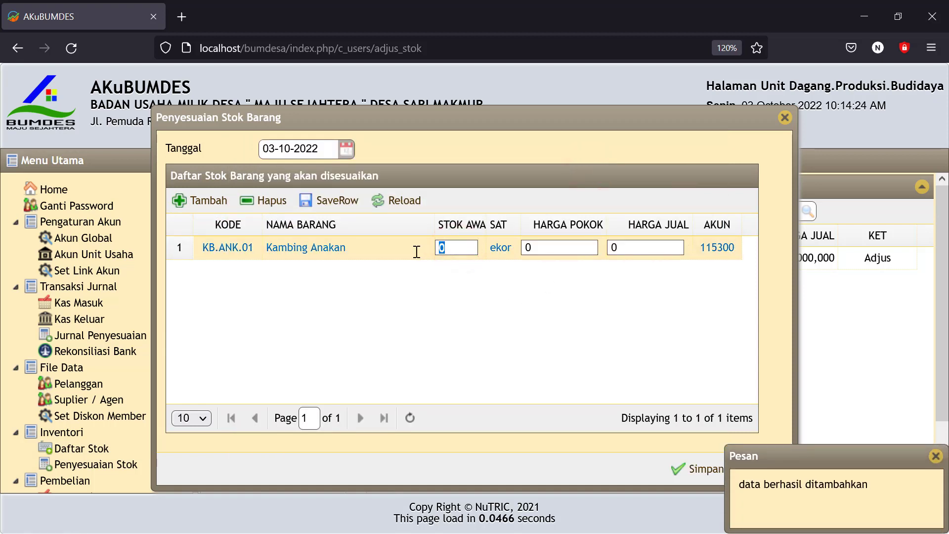
type("3")
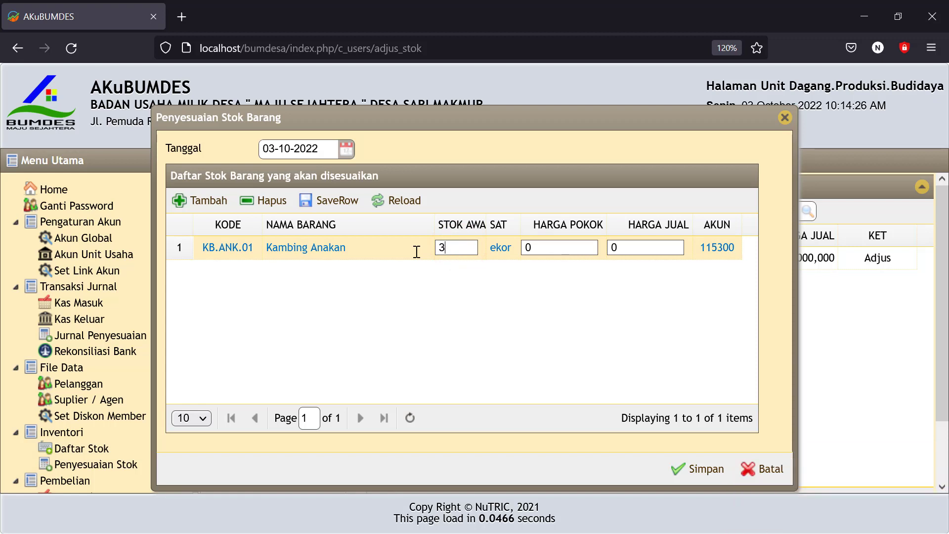
double_click(533, 247)
type("500000")
double_click(629, 247)
type("500")
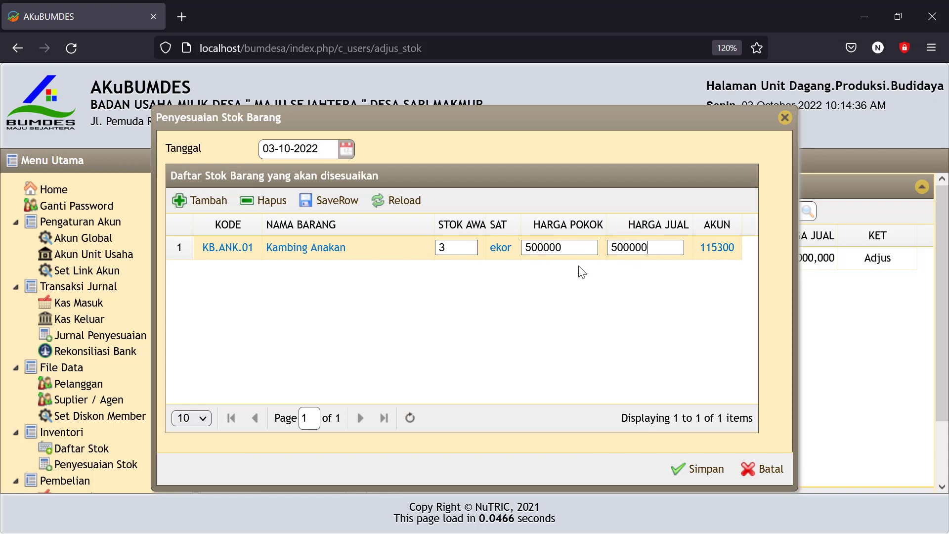
left_click(336, 201)
left_click(401, 202)
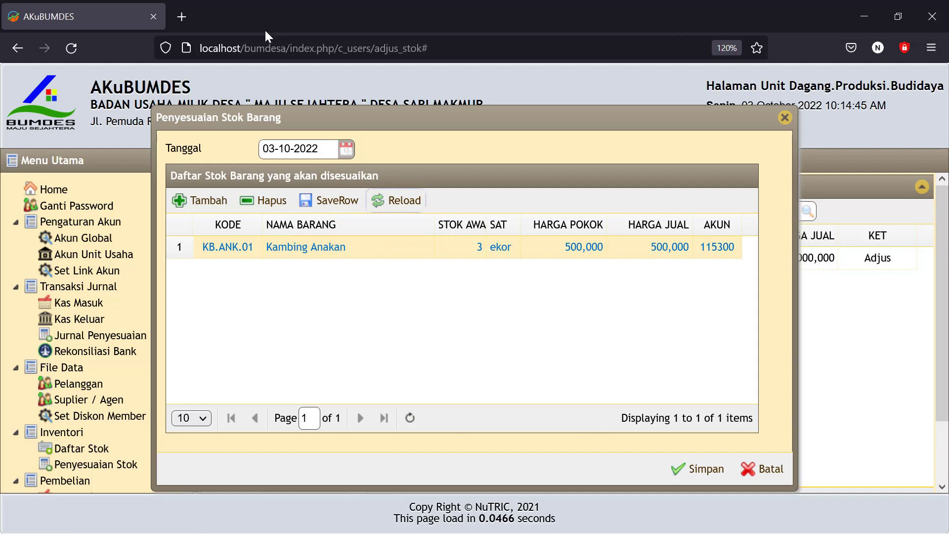
- Save the stock adjustment and refresh the comparison between the inventory card total and the general ledger balance
left_click(697, 468)
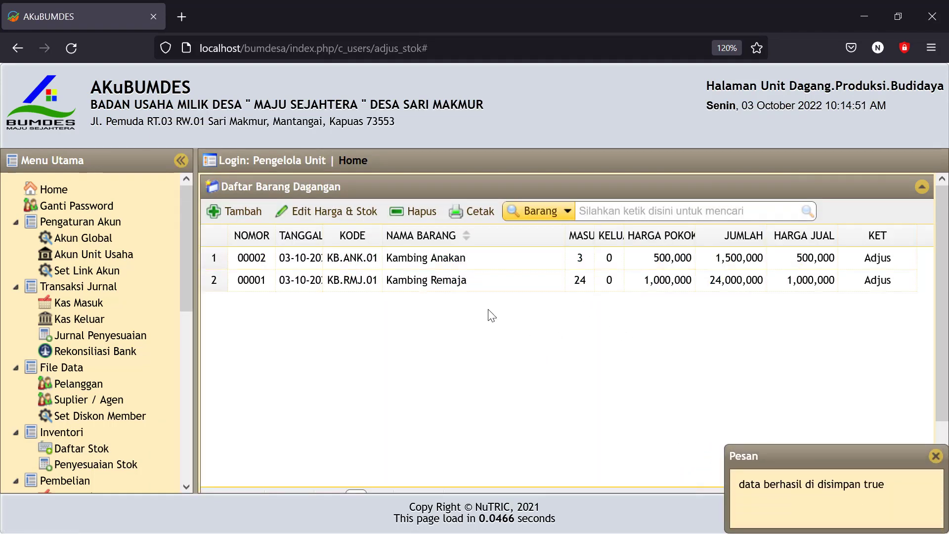
scroll(492, 315, "down", 3)
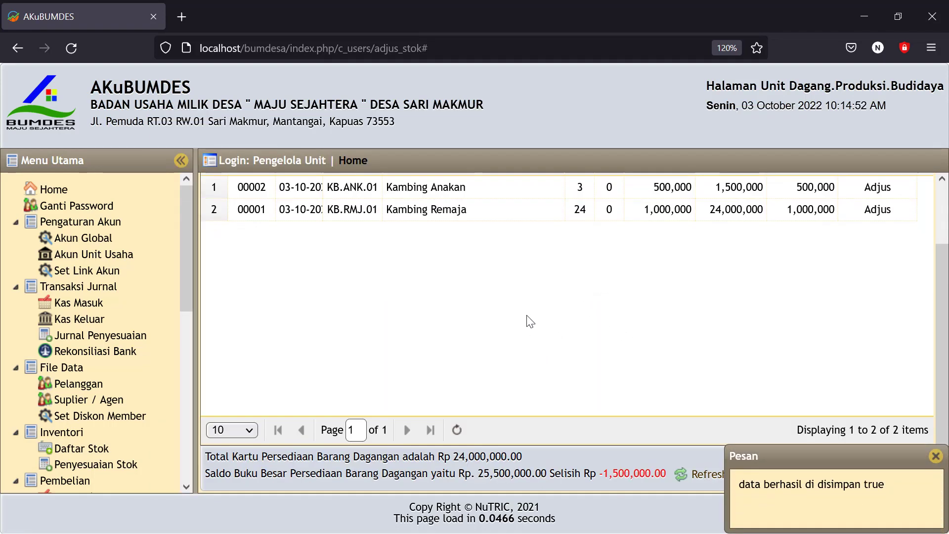
left_click(698, 473)
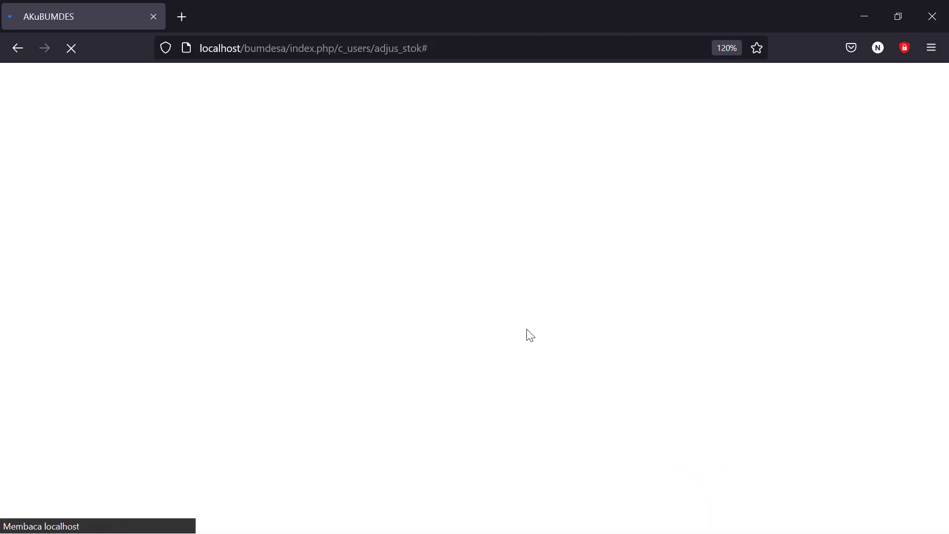
scroll(510, 352, "down", 3)
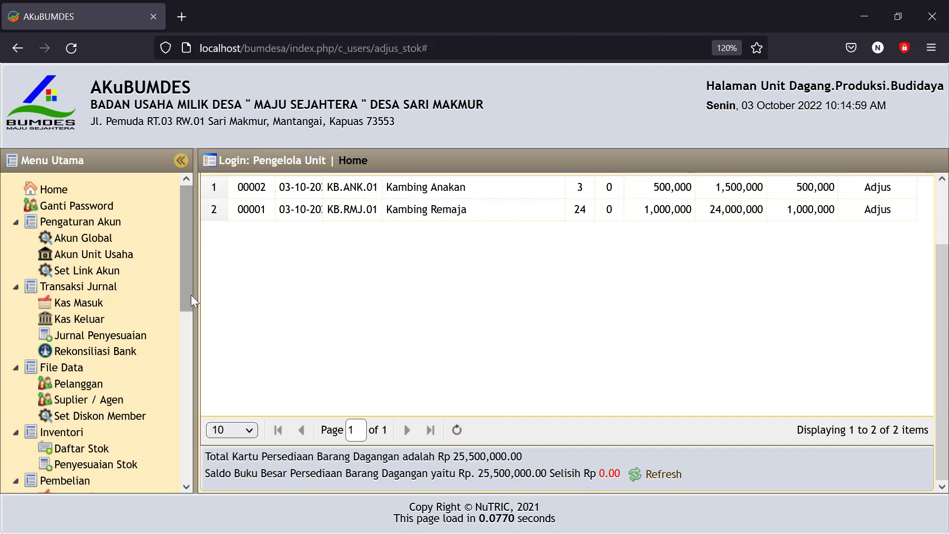
- Display the Neraca report for 03-10-2022 and examine the asset balances and TOTAL AKTIVA
left_click_drag(187, 294, 182, 476)
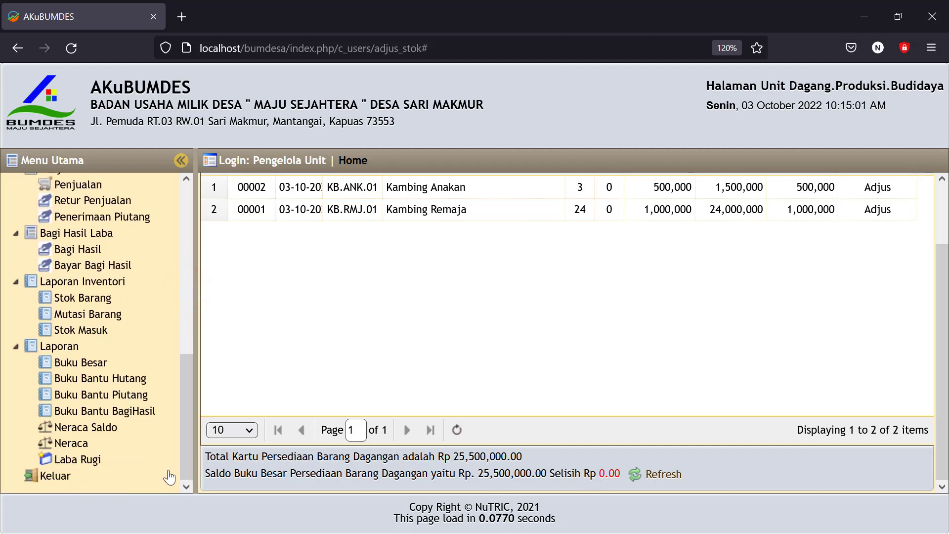
left_click(64, 443)
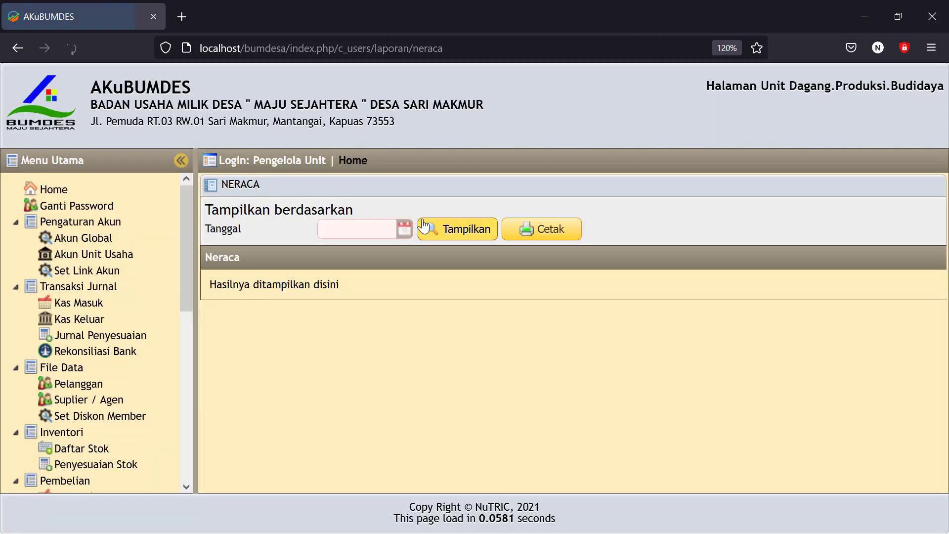
left_click(407, 227)
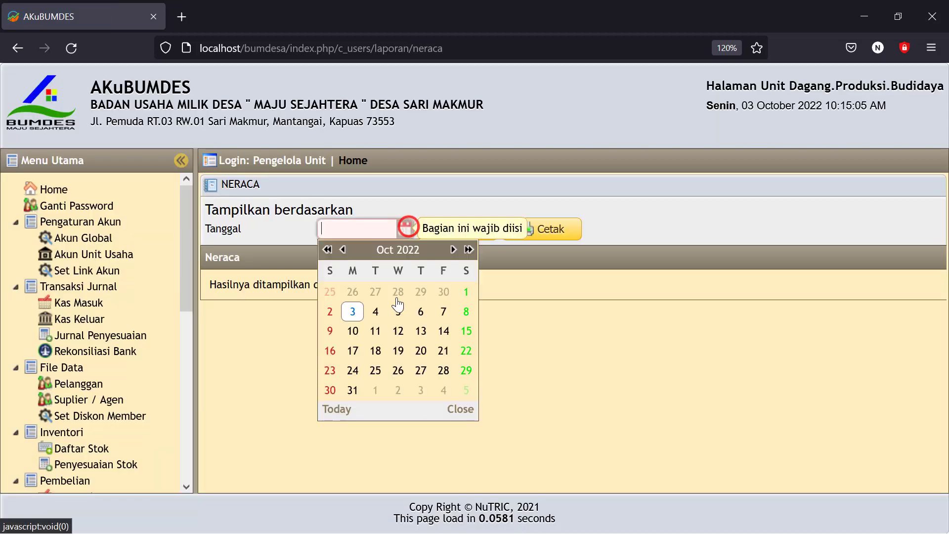
left_click(352, 311)
left_click(448, 231)
scroll(539, 375, "down", 3)
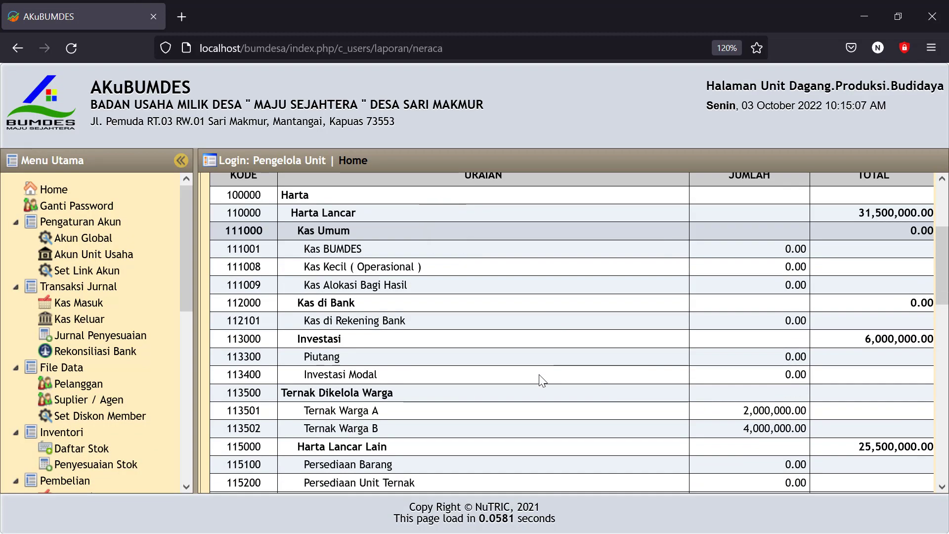
scroll(544, 373, "up", 2)
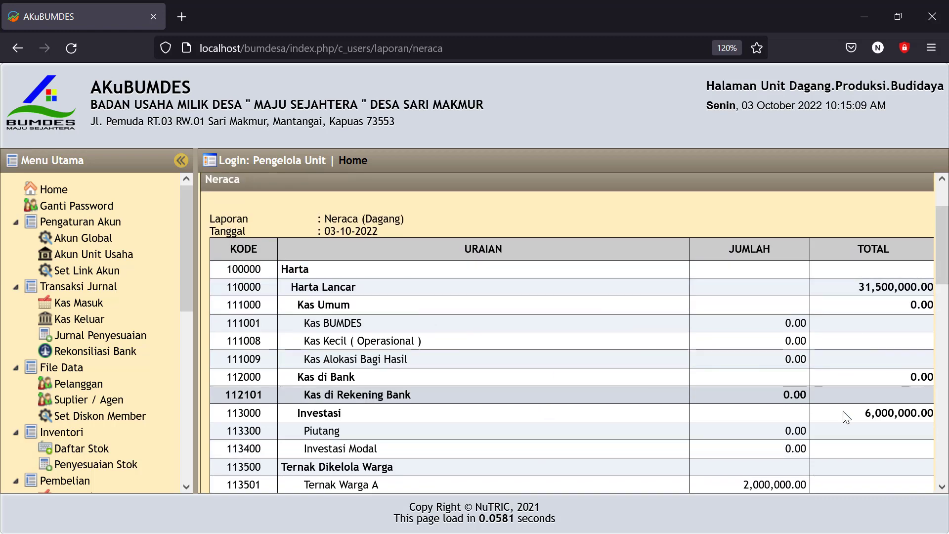
scroll(843, 402, "down", 6)
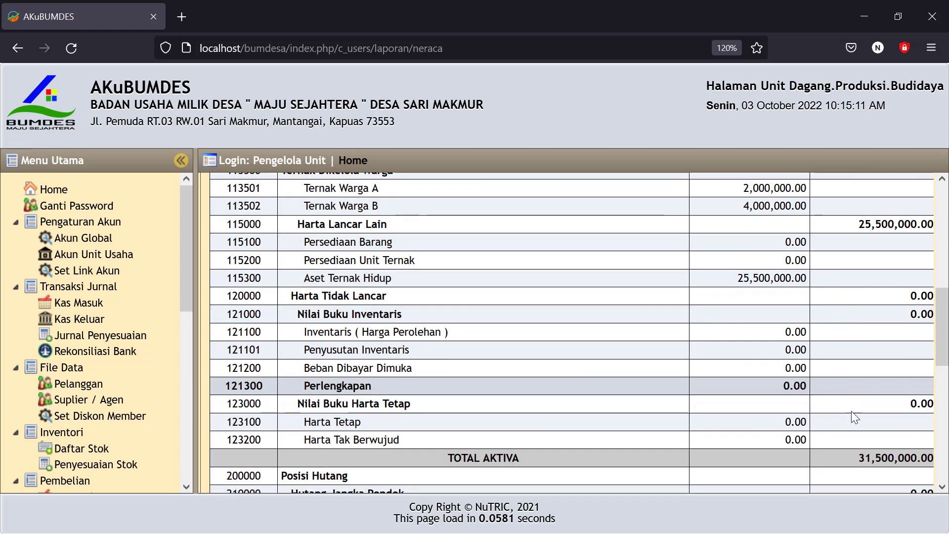
left_click_drag(847, 458, 875, 443)
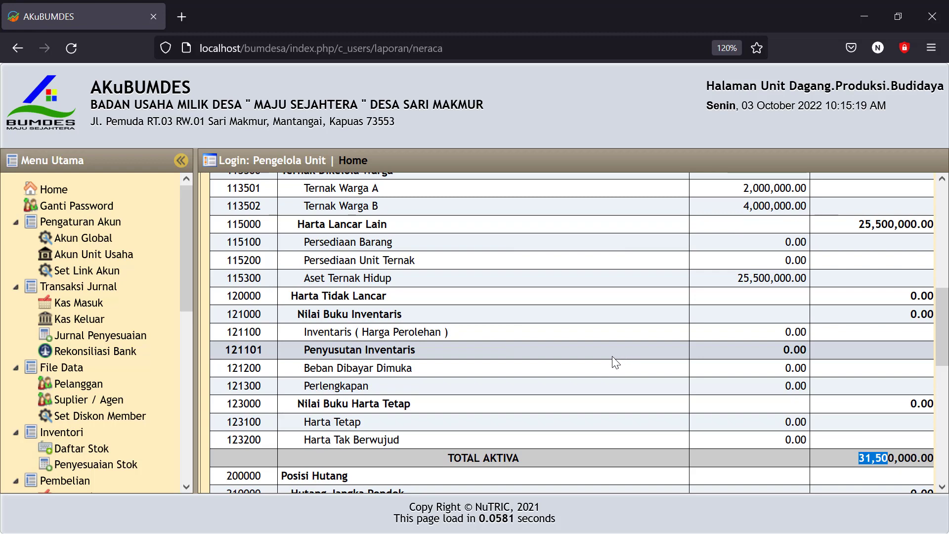
scroll(603, 360, "down", 3)
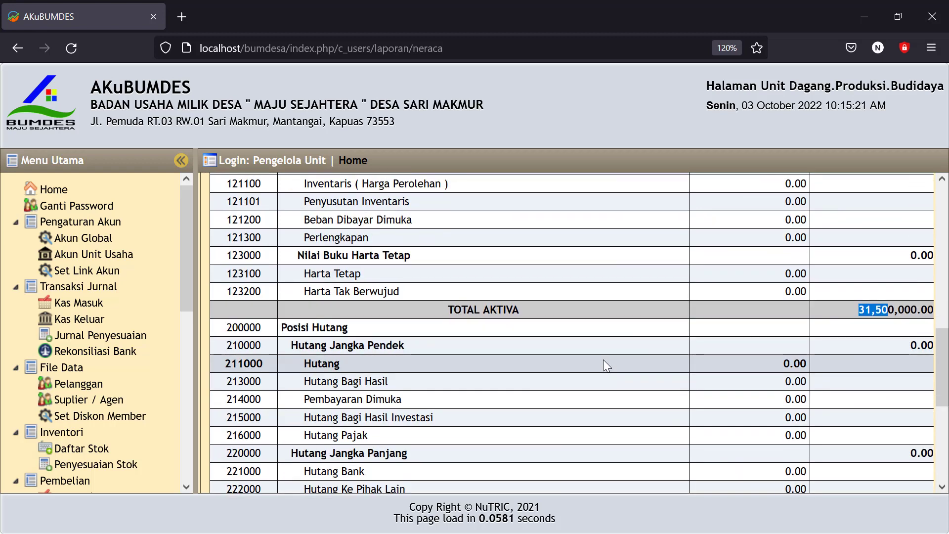